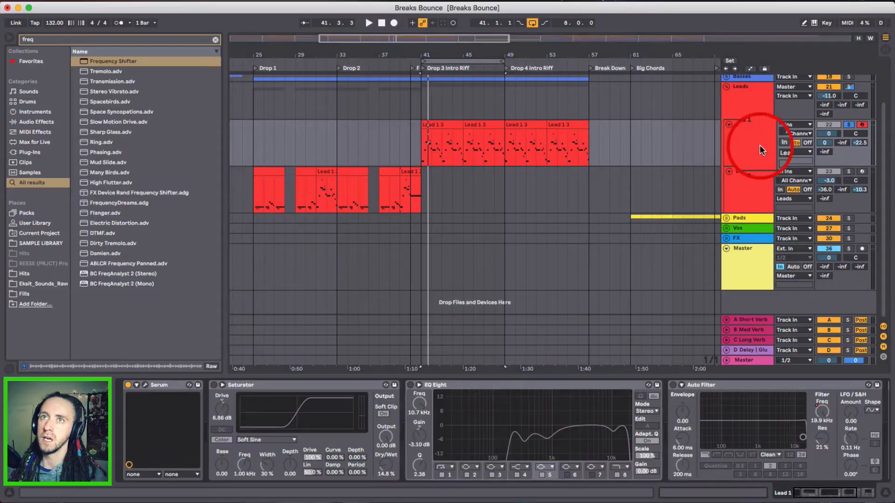
Step: Open the Serum instrument on the Lead 1 track and review its oscillator page and multiband compressor effect
click(205, 374)
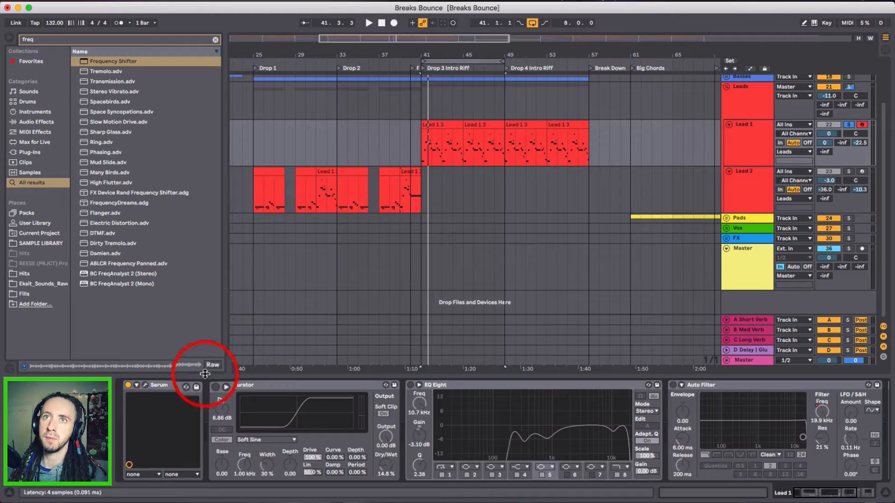
click(145, 385)
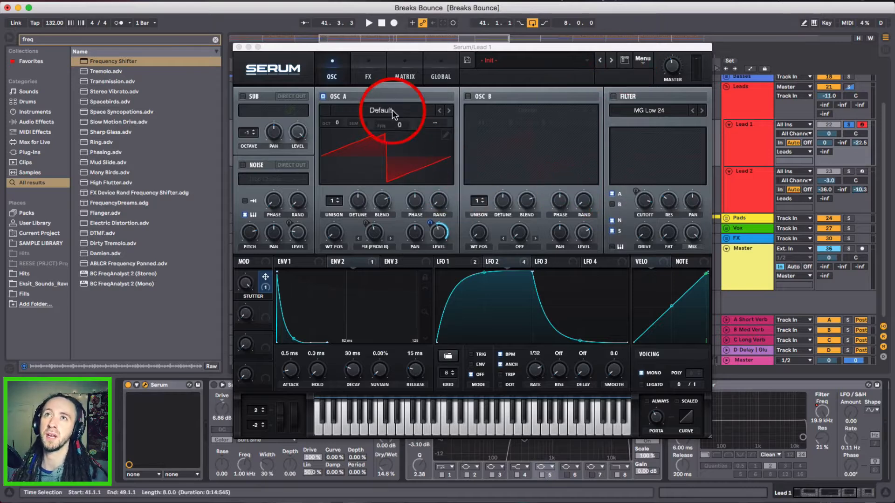
click(368, 72)
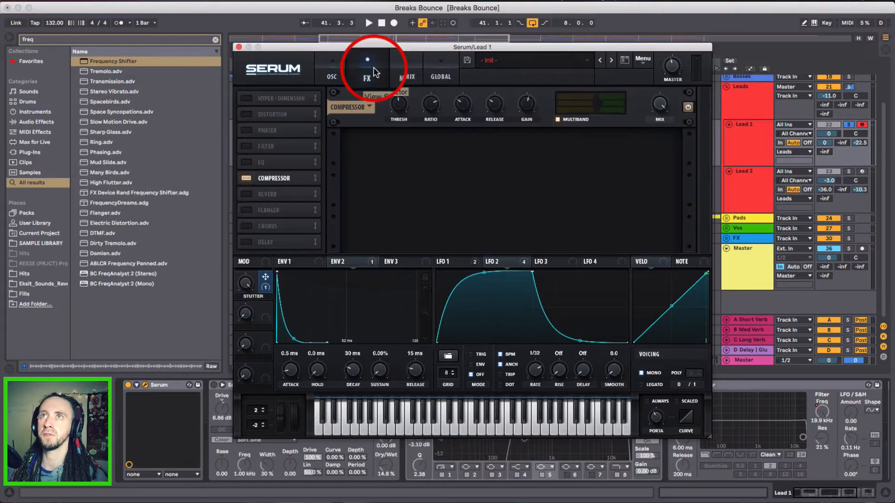
click(671, 69)
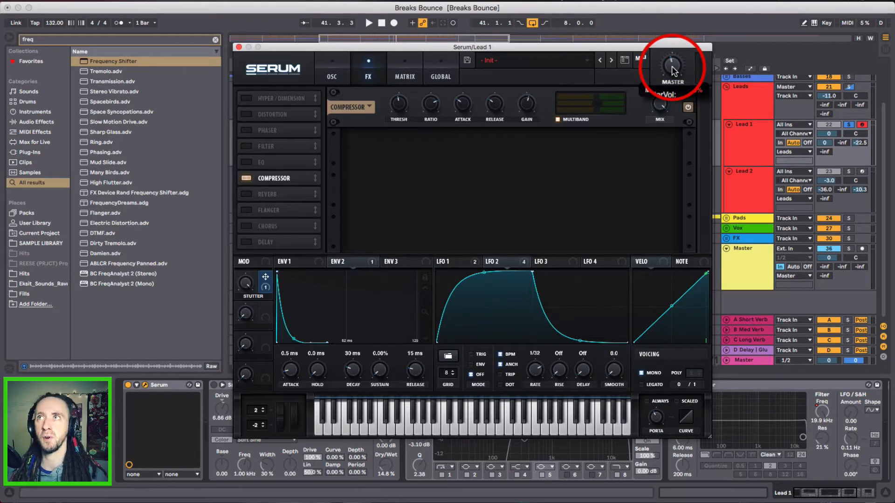
click(528, 106)
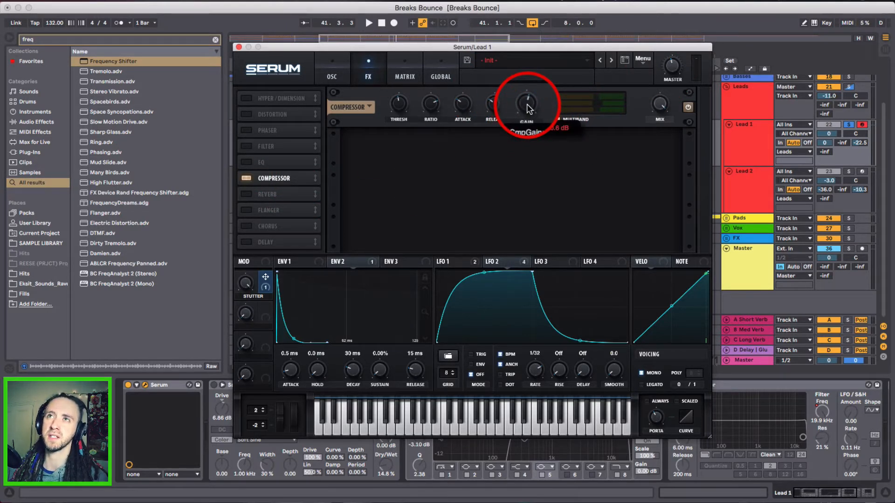
mouse_move(400, 108)
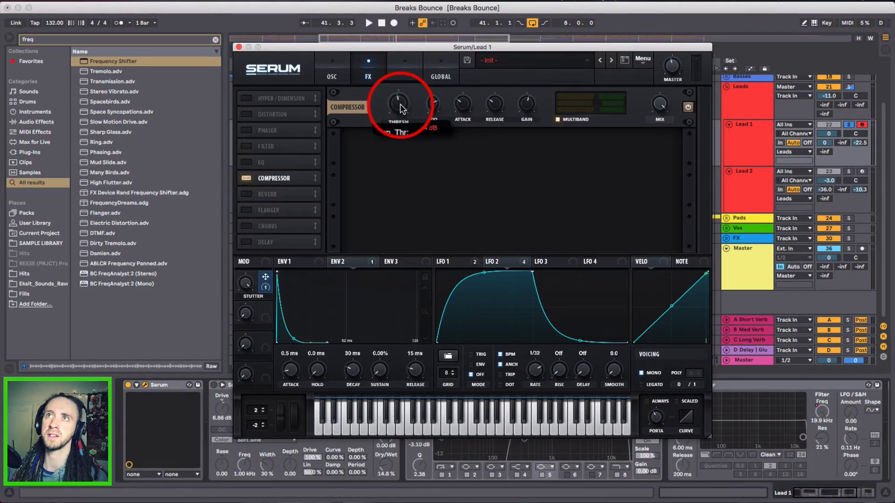
Step: Return to Serum's oscillator page, shift the plugin window aside slightly and audition the lead loop
click(326, 65)
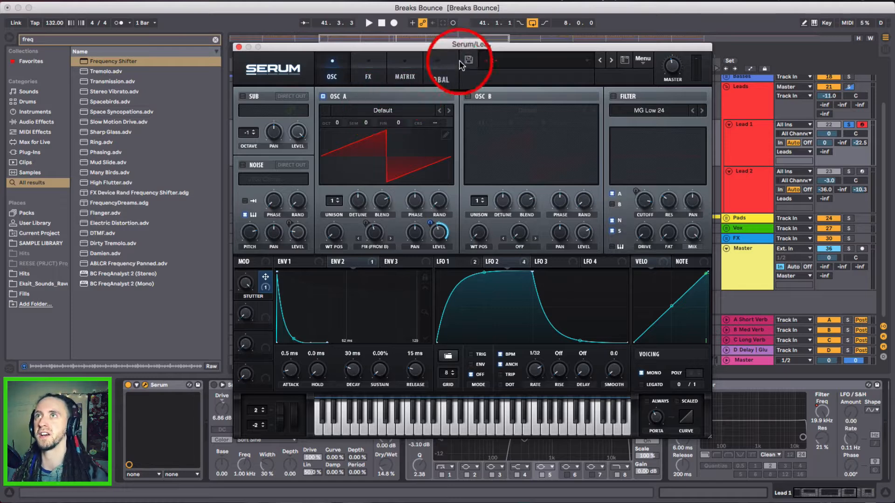
drag(536, 46, 517, 39)
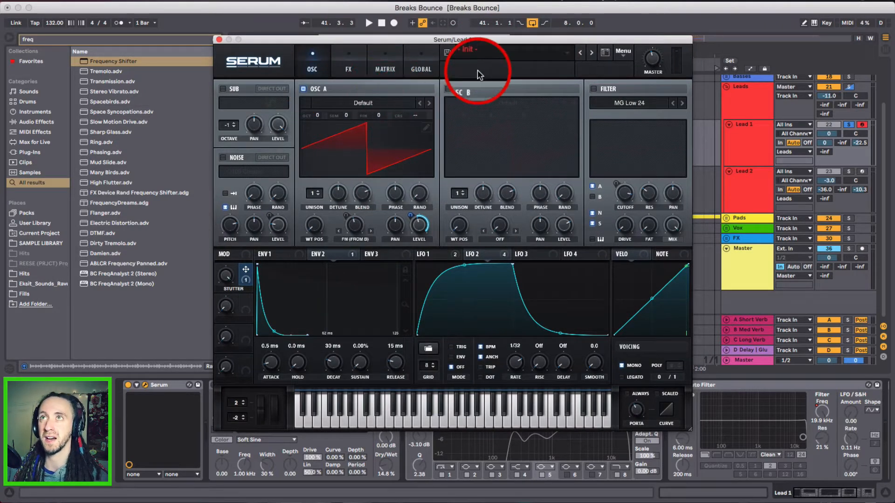
key(space)
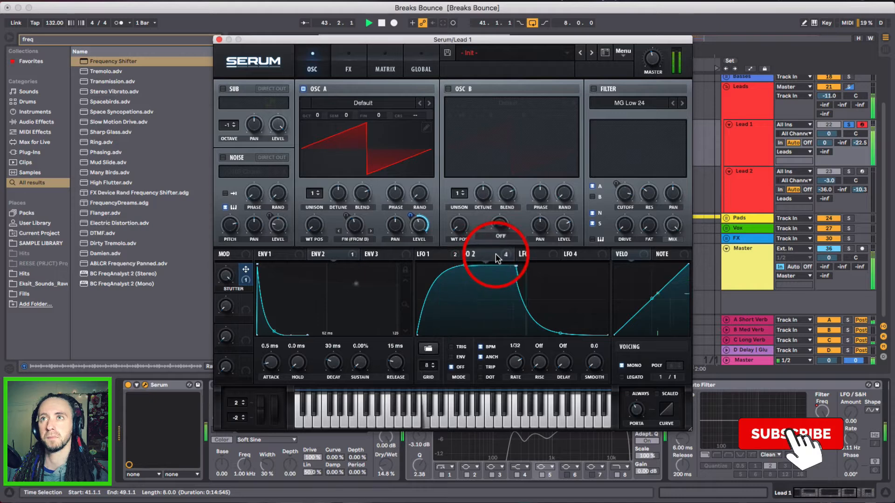
mouse_move(496, 256)
key(space)
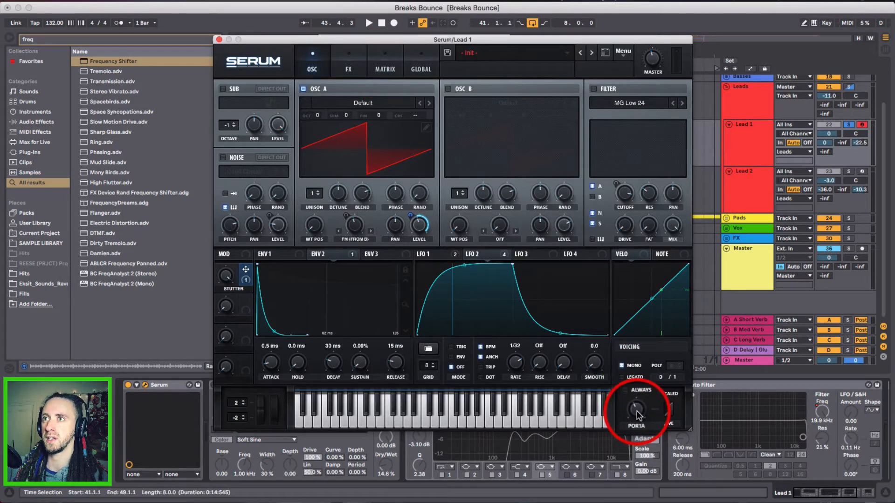
Step: Try different amounts for the Env 2 to master tuning modulation in Serum's matrix and audition the loop
mouse_move(638, 415)
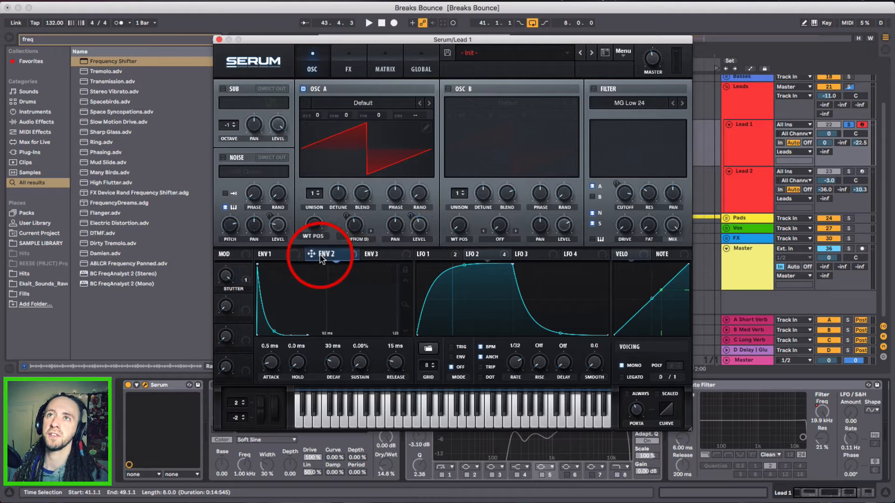
click(381, 60)
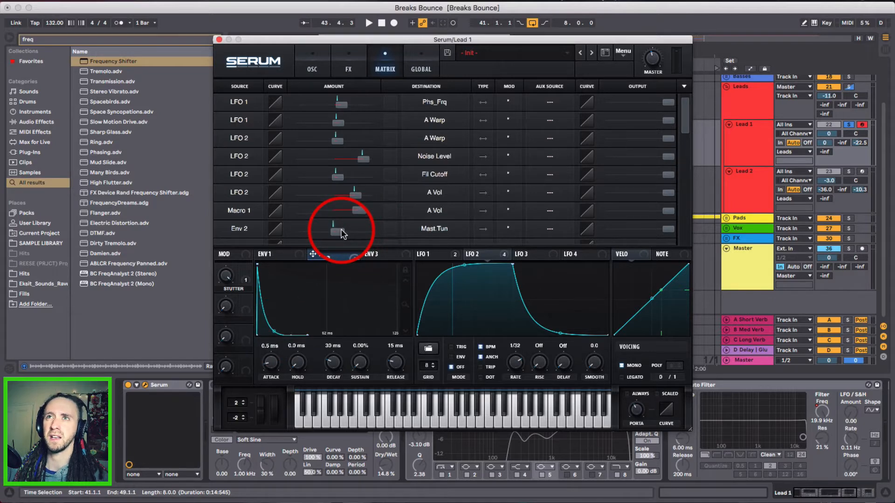
mouse_move(342, 235)
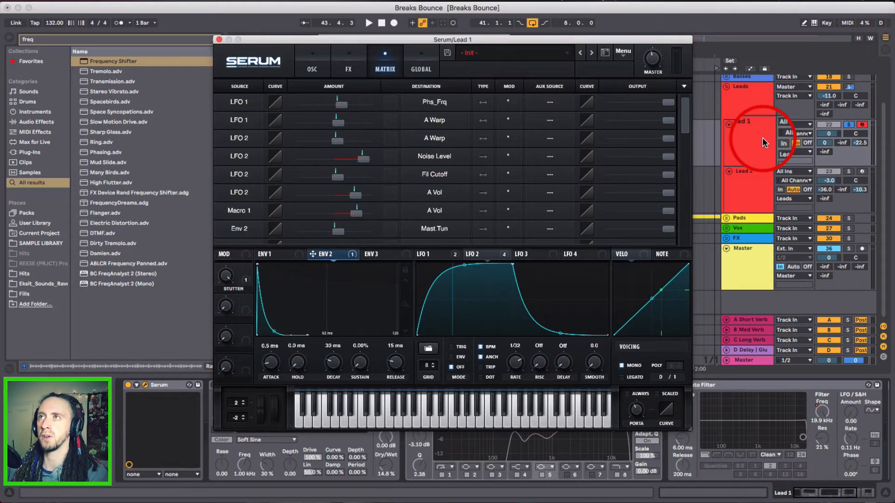
click(544, 222)
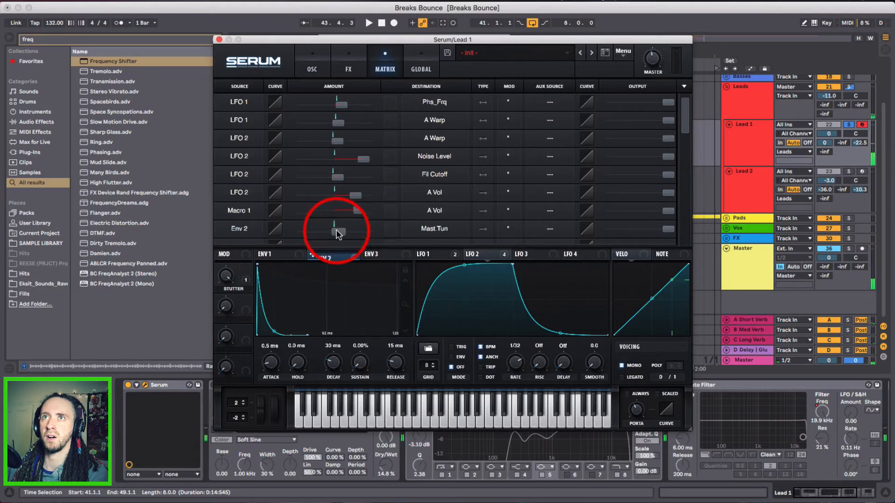
drag(337, 233, 334, 234)
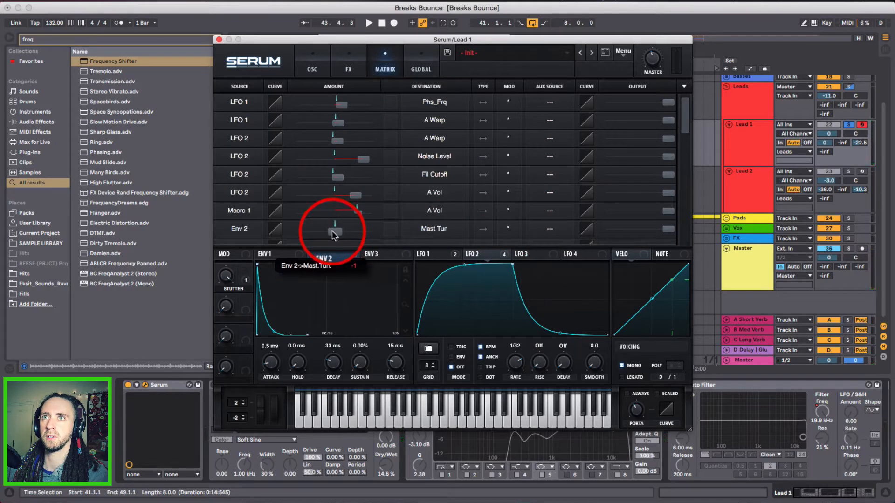
drag(333, 235, 350, 230)
mouse_move(341, 233)
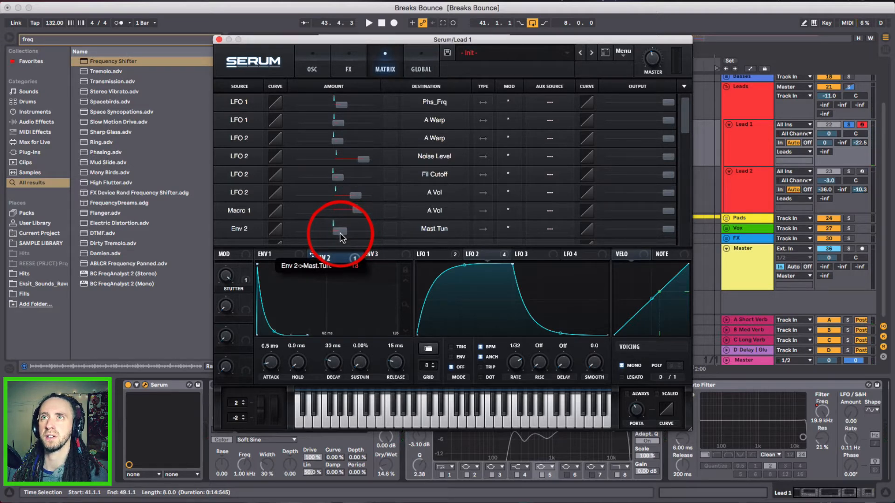
drag(339, 233, 337, 234)
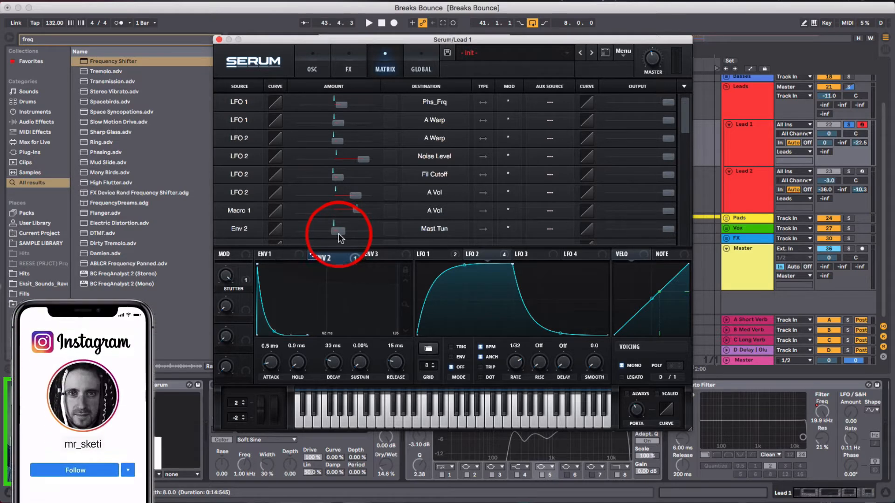
key(space)
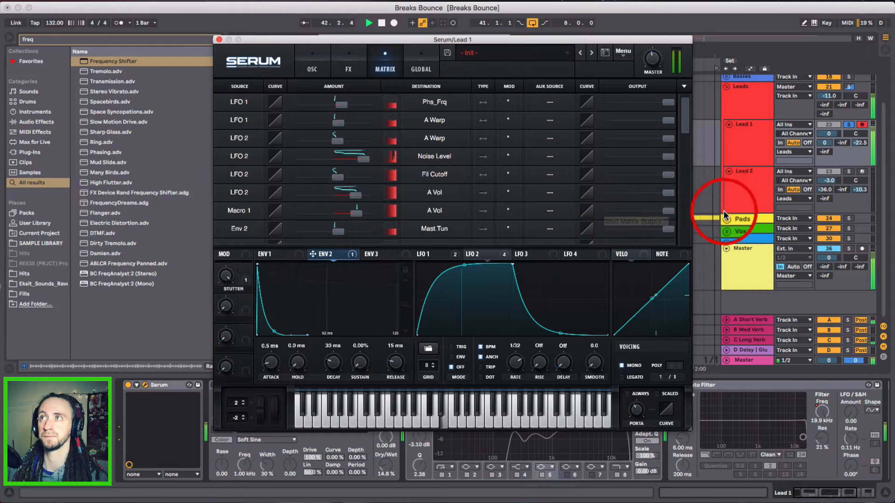
key(space)
Step: Deactivate the A Short Verb and C Long Verb return tracks
drag(826, 141, 828, 147)
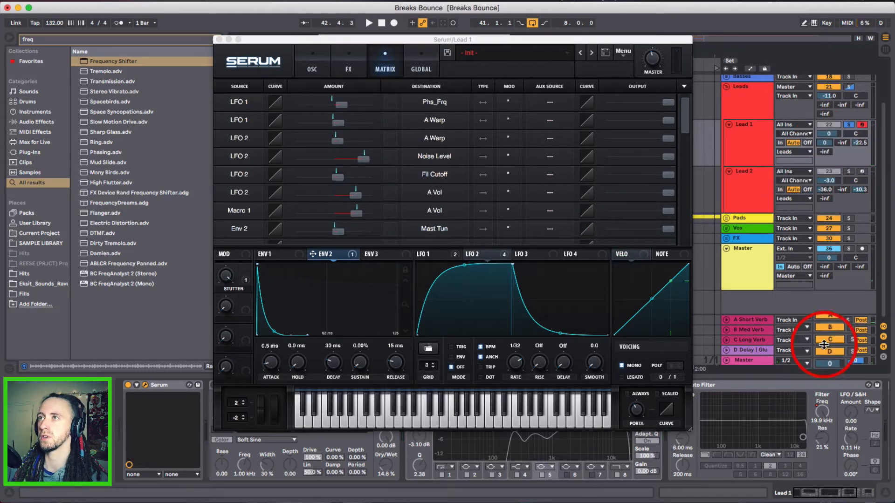
click(828, 321)
click(829, 341)
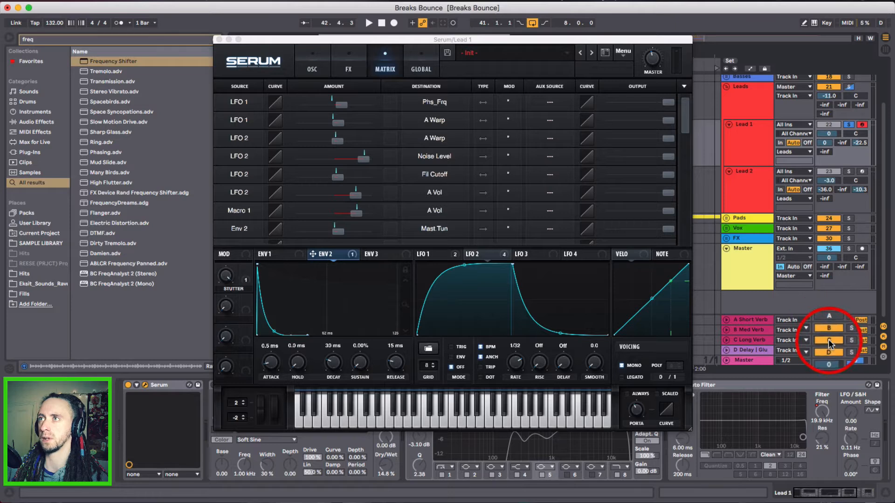
Step: Enable oscillator B on Serum's oscillator page and set its octave to +1
click(311, 58)
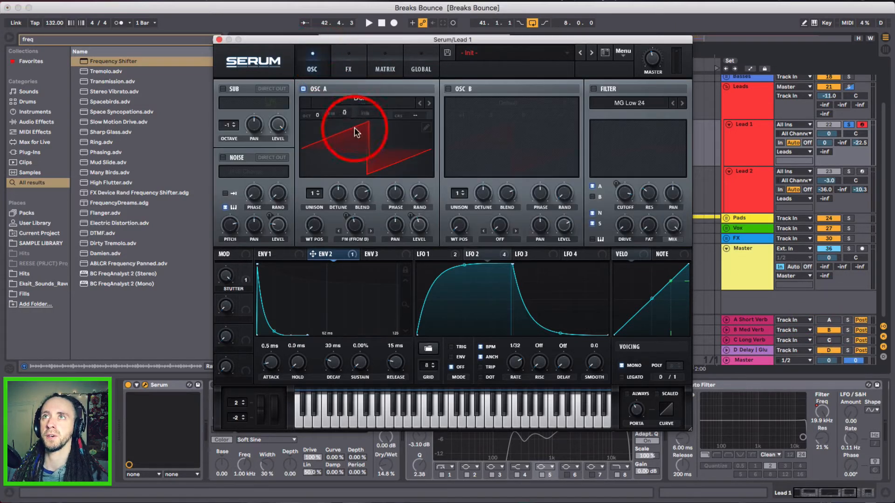
click(463, 90)
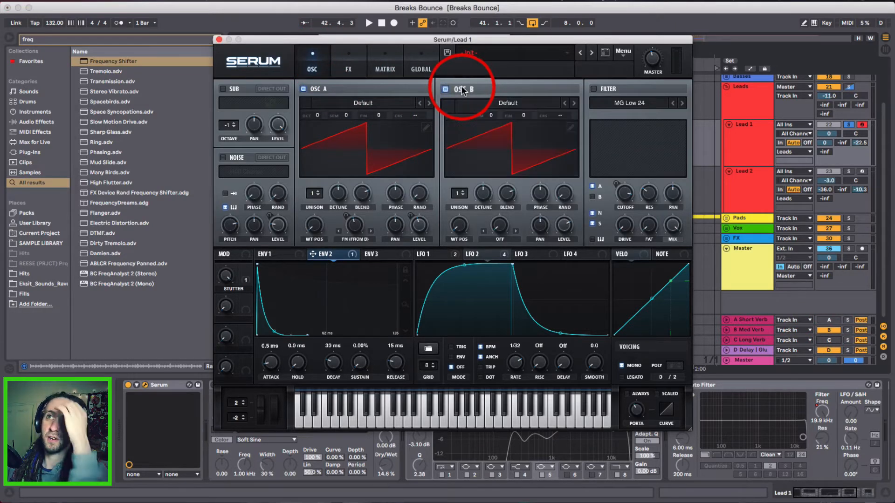
drag(461, 118, 461, 115)
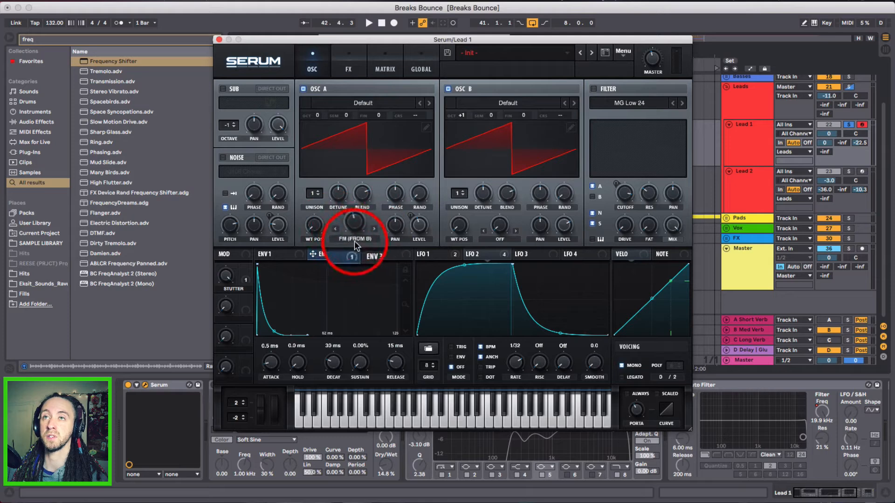
Step: Examine LFO 1 and LFO 2 and how much each modulates oscillator A's FM (From B) warp
mouse_move(355, 241)
mouse_down()
mouse_move(371, 210)
mouse_move(344, 232)
mouse_up()
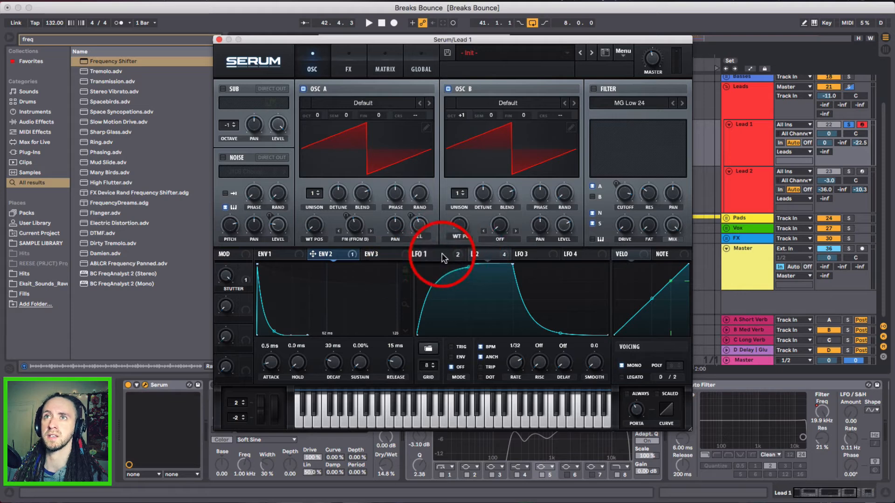
click(442, 255)
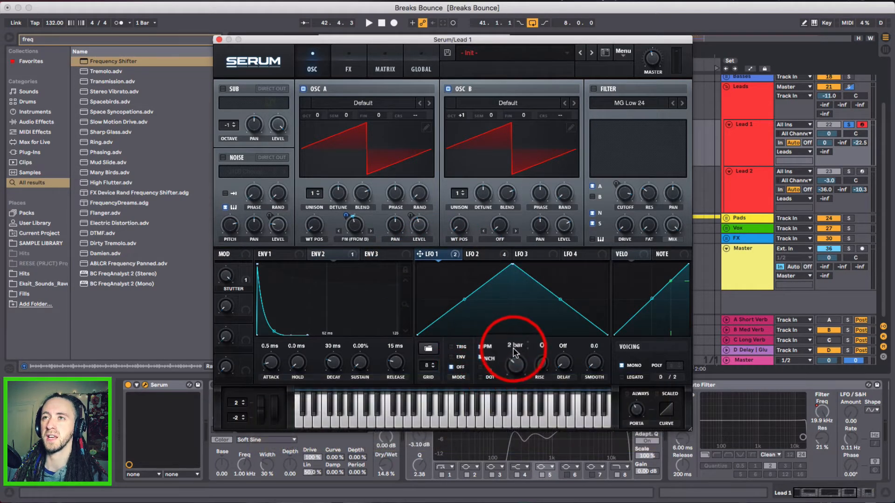
drag(486, 252, 513, 351)
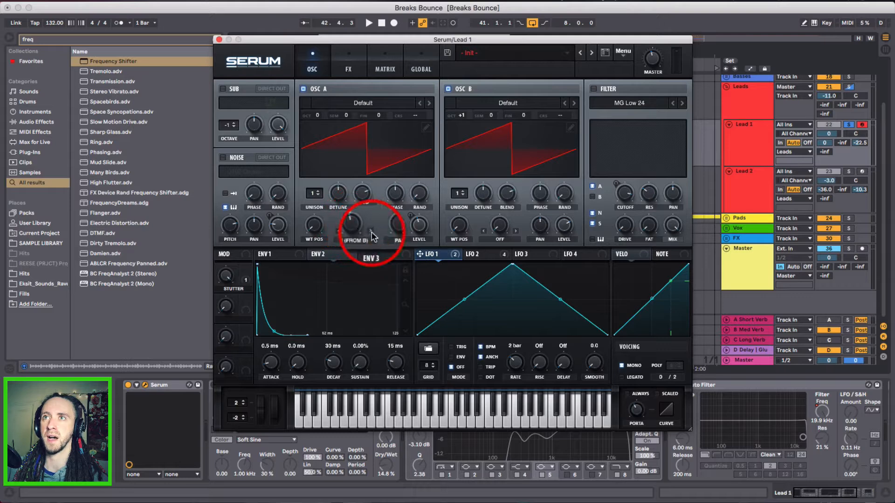
mouse_move(355, 231)
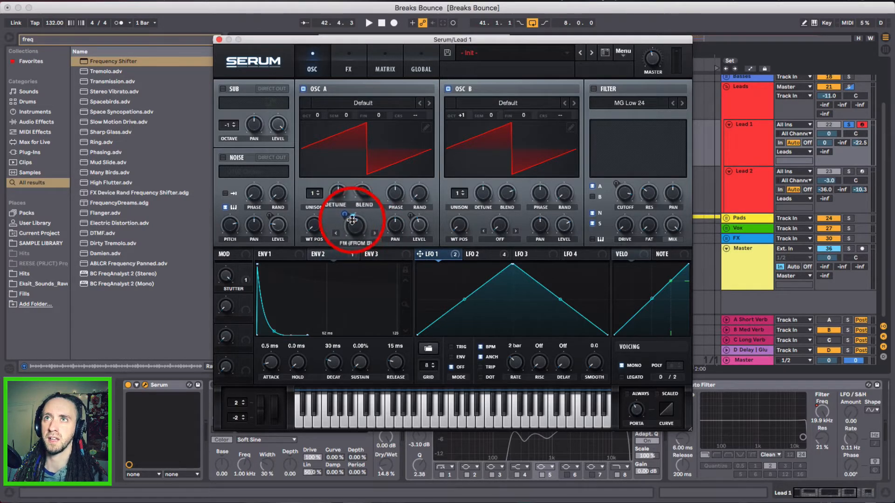
drag(351, 220, 347, 217)
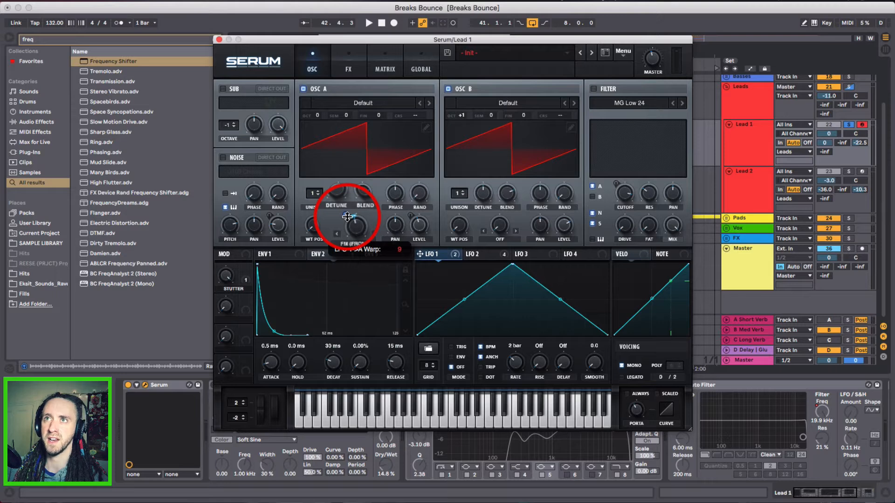
click(473, 254)
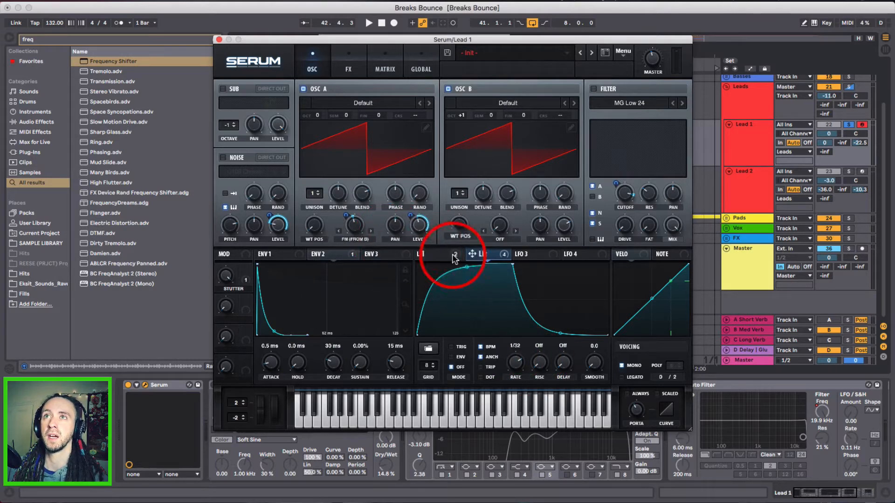
drag(455, 259, 348, 216)
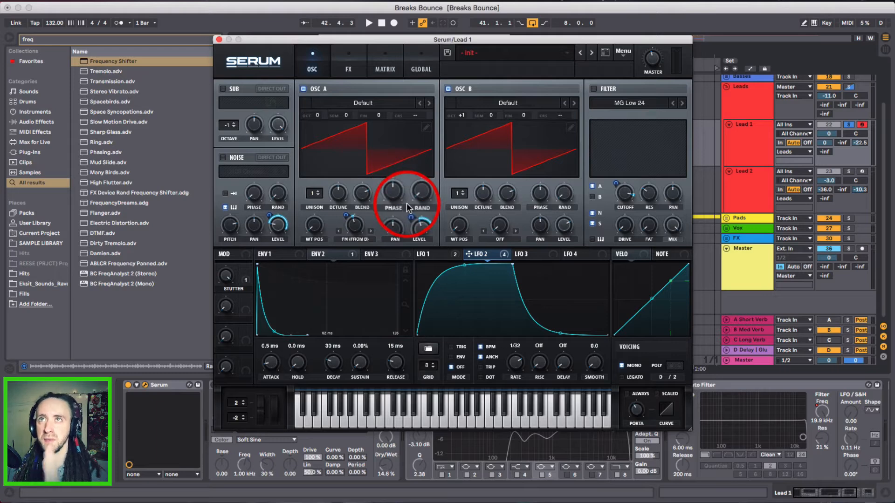
Step: Audition the lead loop while switching oscillator B off and back on to compare the sound
key(space)
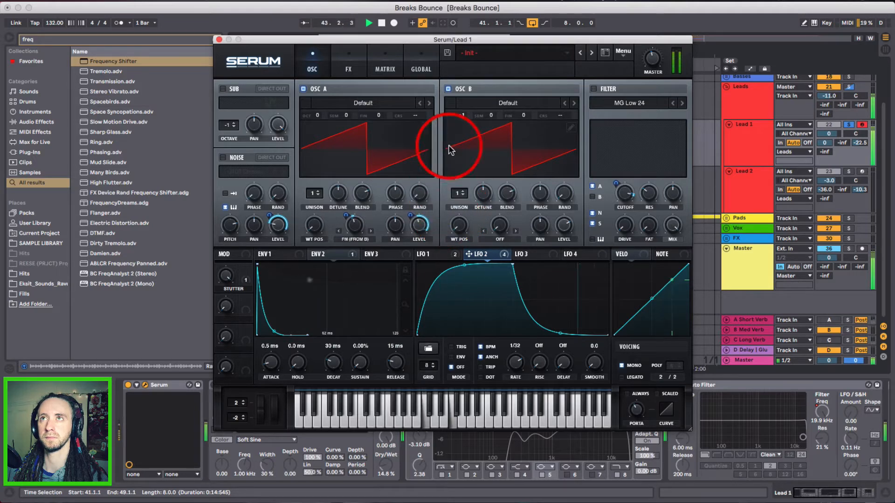
click(462, 89)
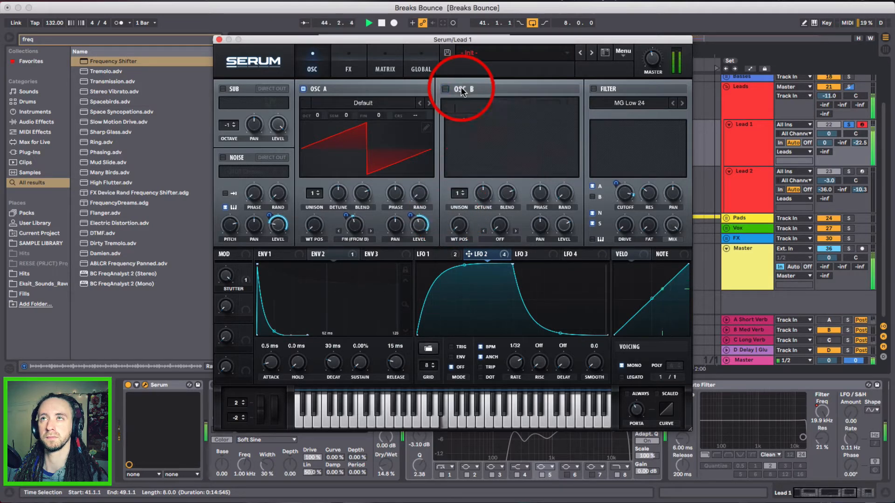
click(461, 90)
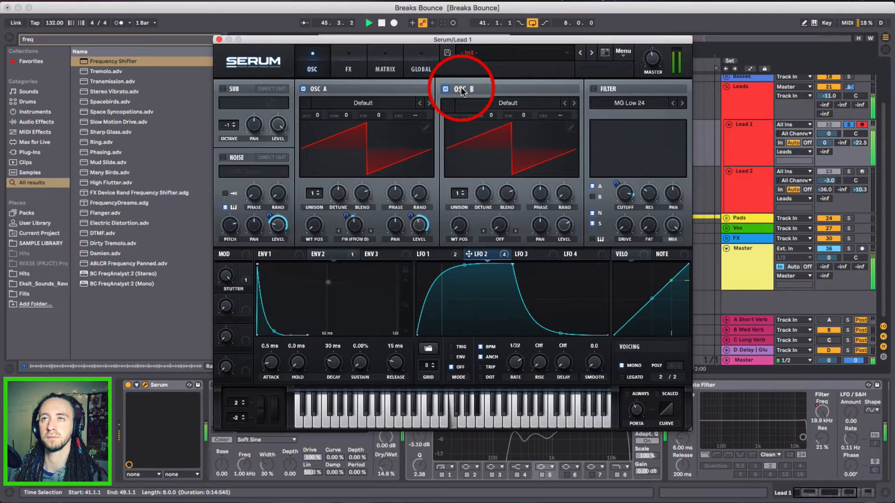
key(space)
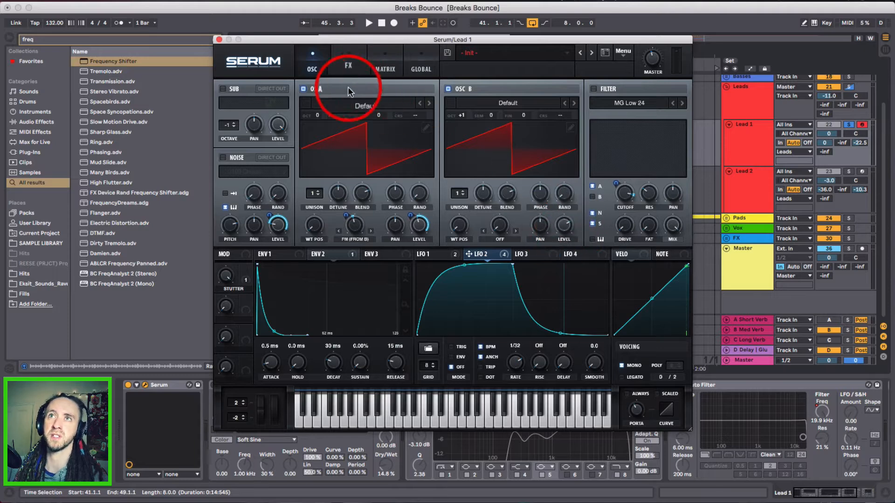
Step: Switch off oscillator A
click(321, 91)
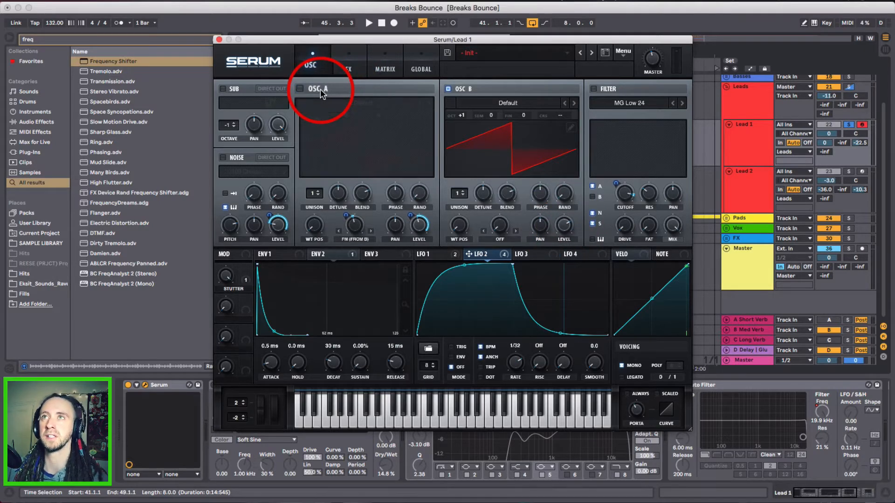
Step: Audition the lead loop without oscillator A, switch oscillator A back on, and play the loop again
key(space)
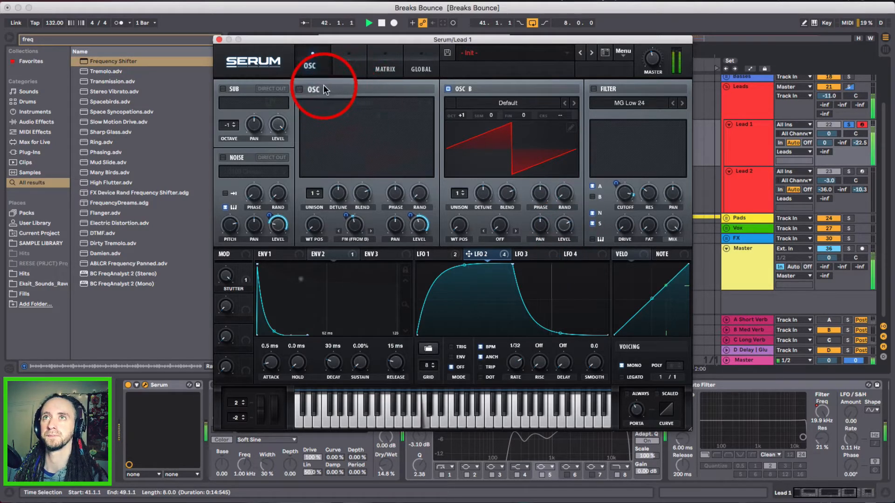
click(323, 90)
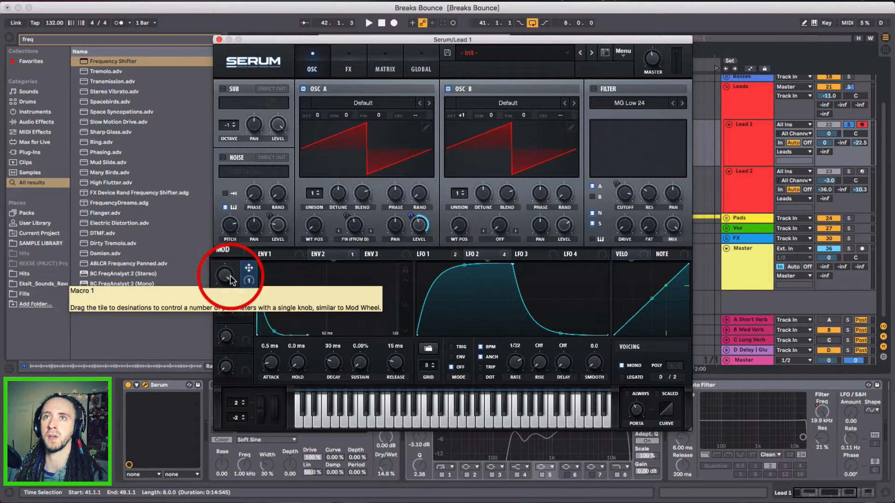
key(space)
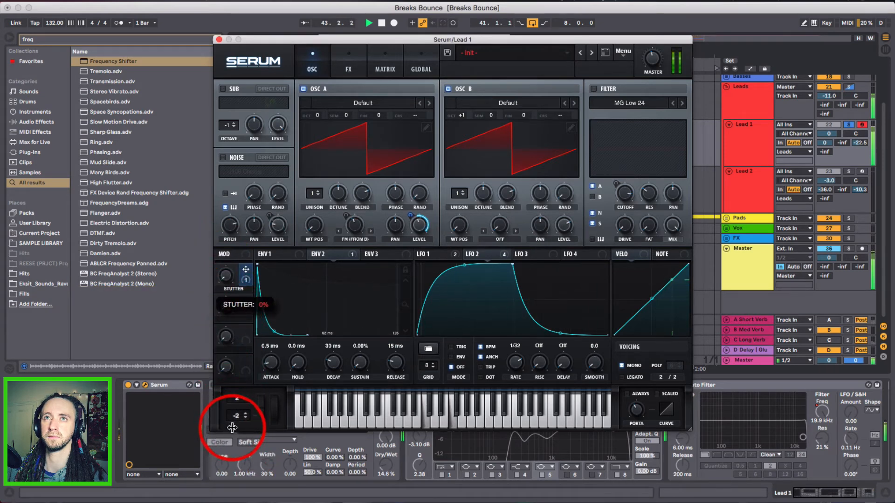
key(space)
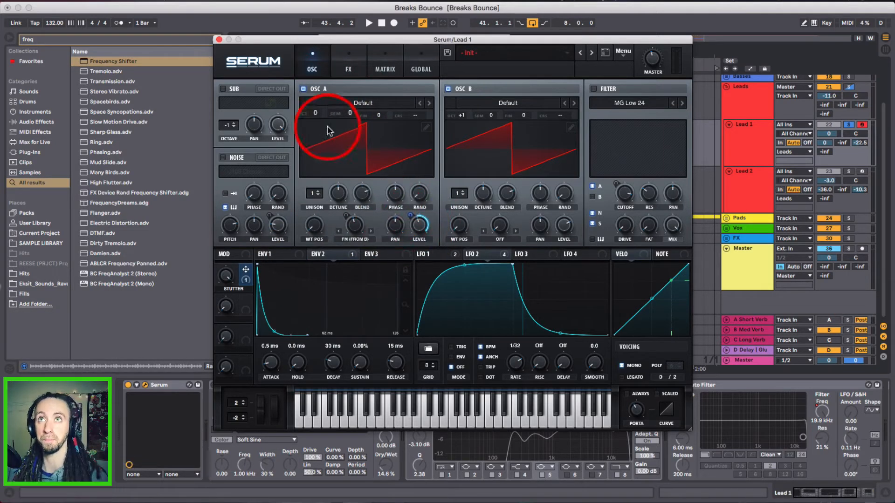
Step: Enable the sub oscillator and audition the lead loop with it
click(233, 90)
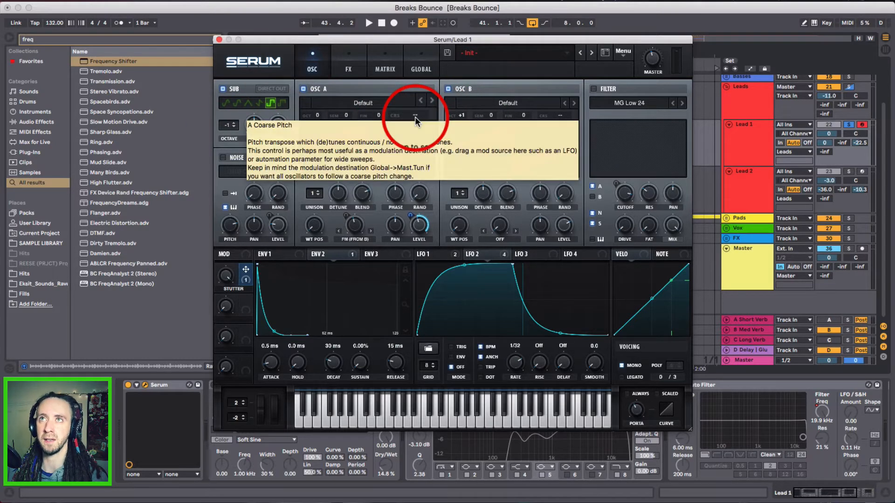
key(space)
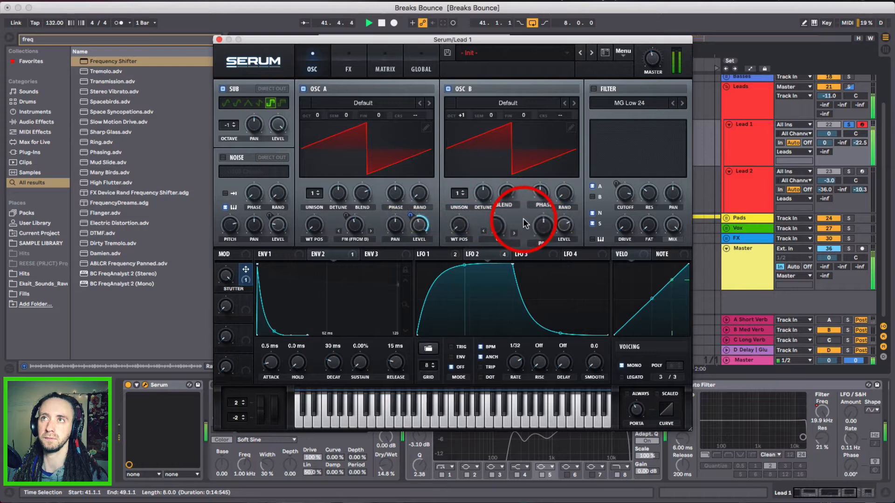
key(space)
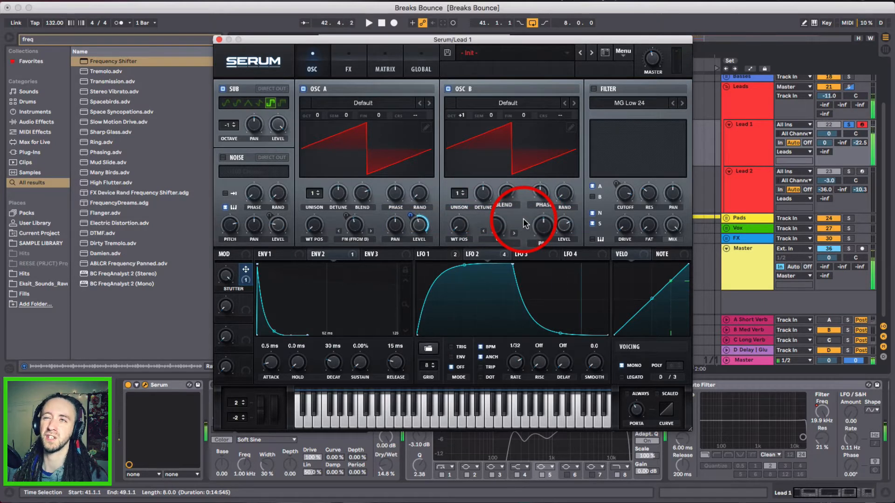
Step: Enable the noise oscillator and check how LFO 1 and LFO 2 modulate its level
click(236, 158)
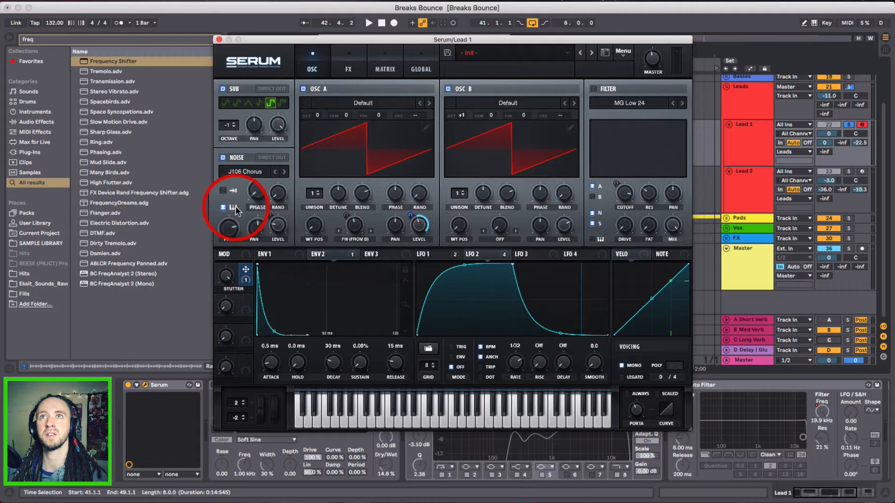
mouse_move(232, 226)
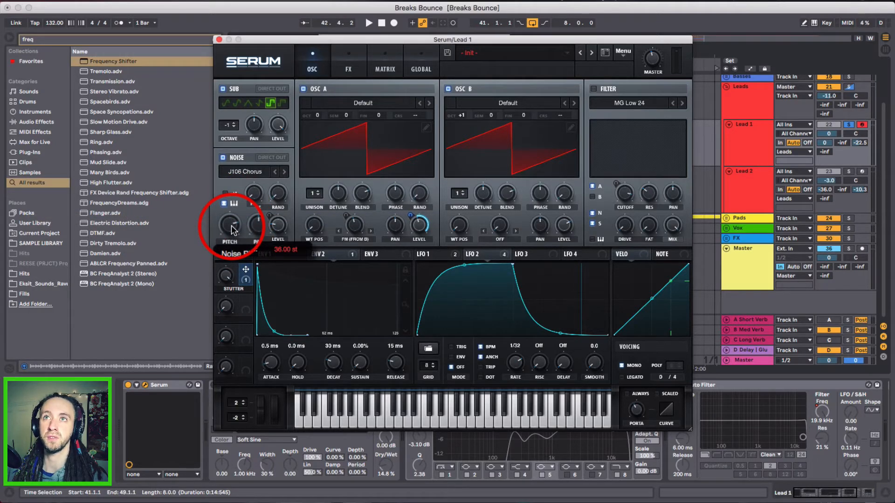
click(435, 254)
click(483, 257)
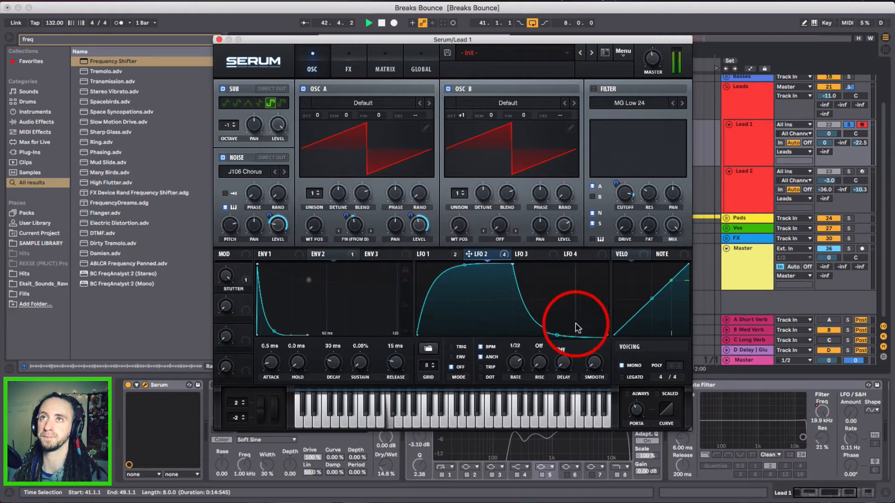
Step: Audition the lead loop while switching the noise oscillator off and back on
key(space)
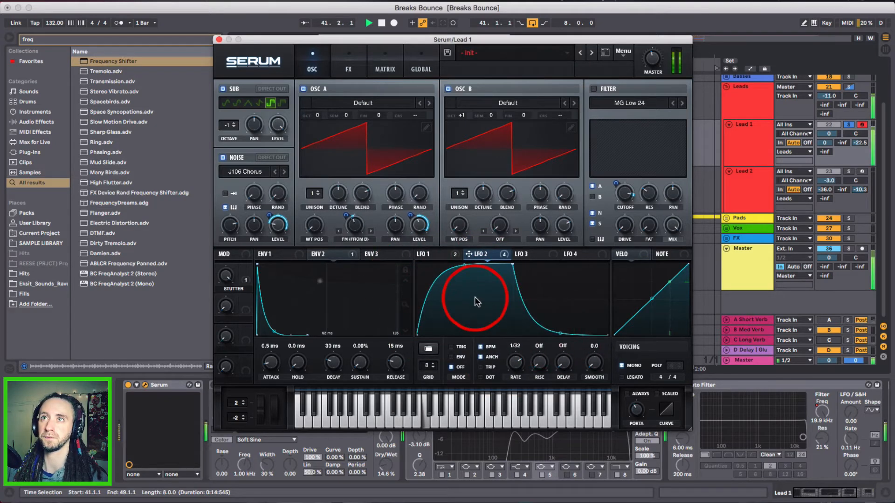
click(232, 159)
click(232, 157)
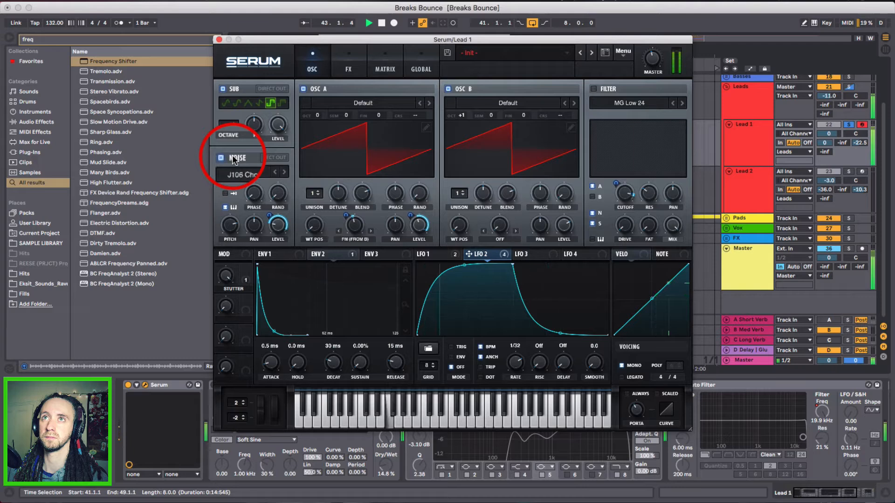
key(space)
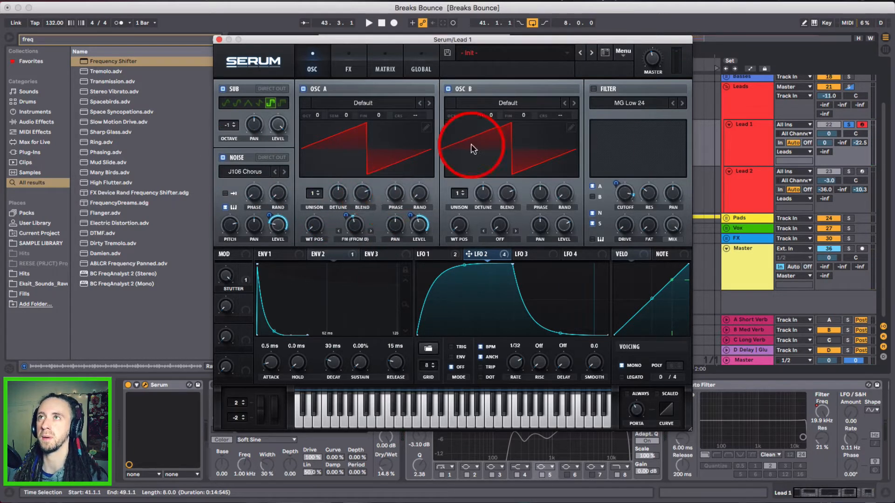
Step: Enable the MG Low 24 filter and compare the lead loop with the filter off and on
click(590, 89)
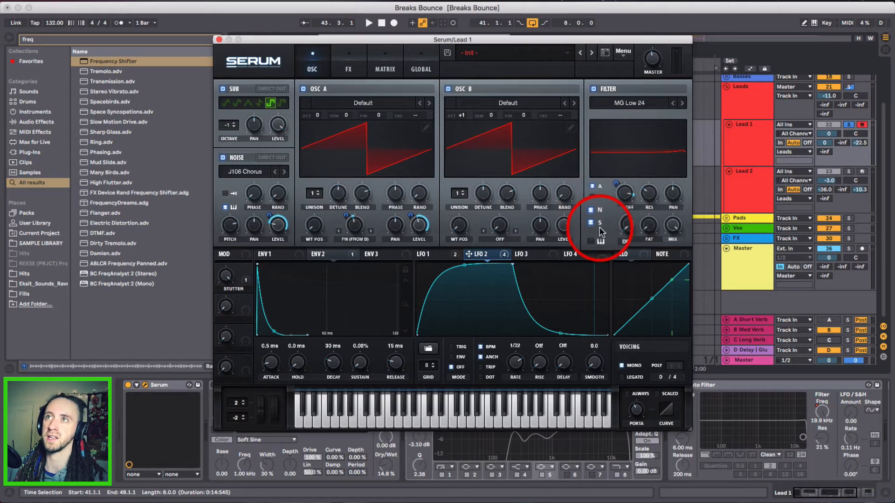
key(space)
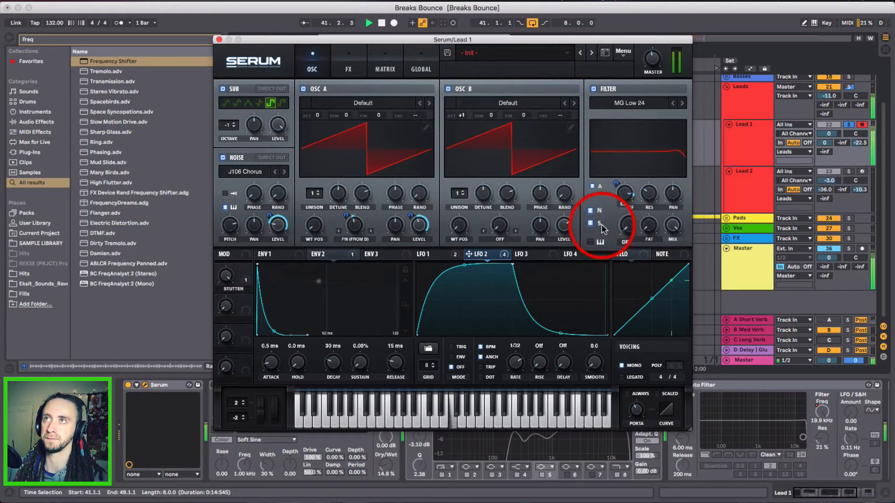
click(608, 90)
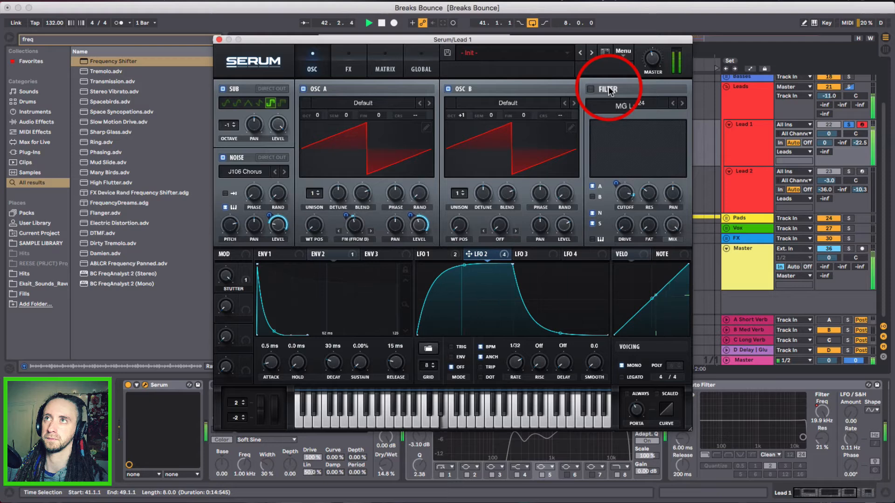
click(608, 90)
key(space)
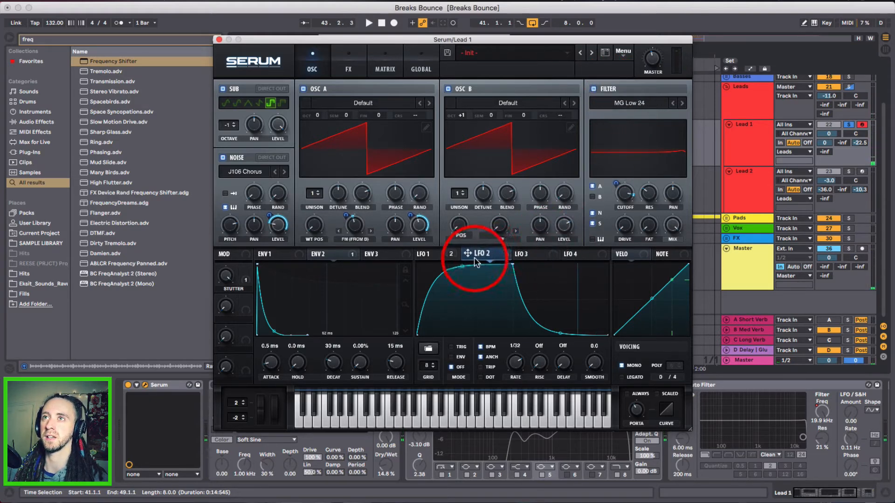
Step: Examine LFO 2's destinations and its filter cutoff modulation, playing the loop and comparing it with LFO 1
mouse_move(485, 257)
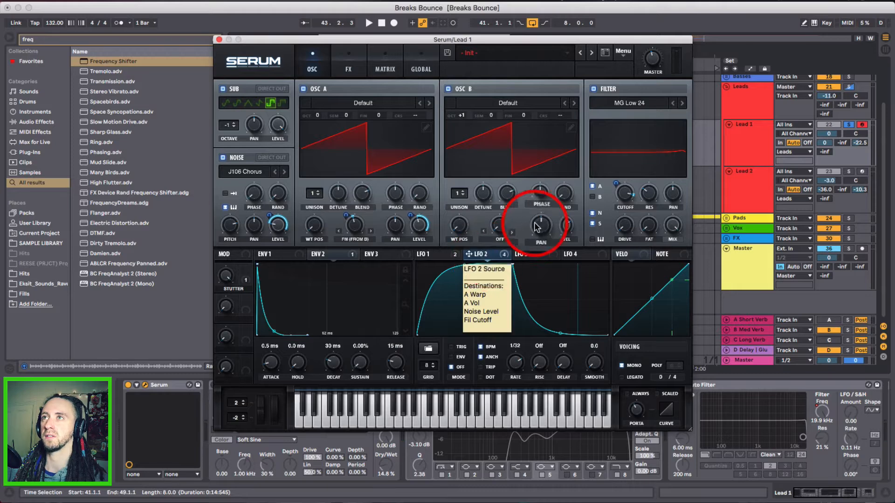
mouse_move(626, 199)
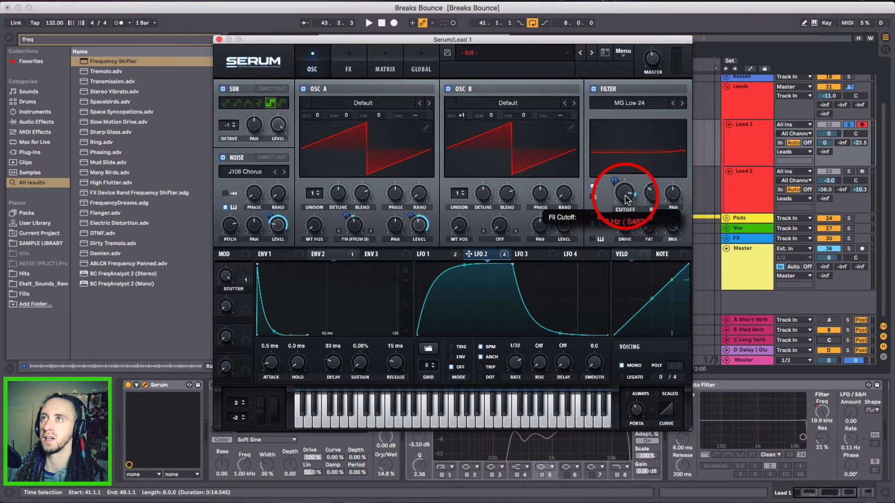
mouse_move(615, 183)
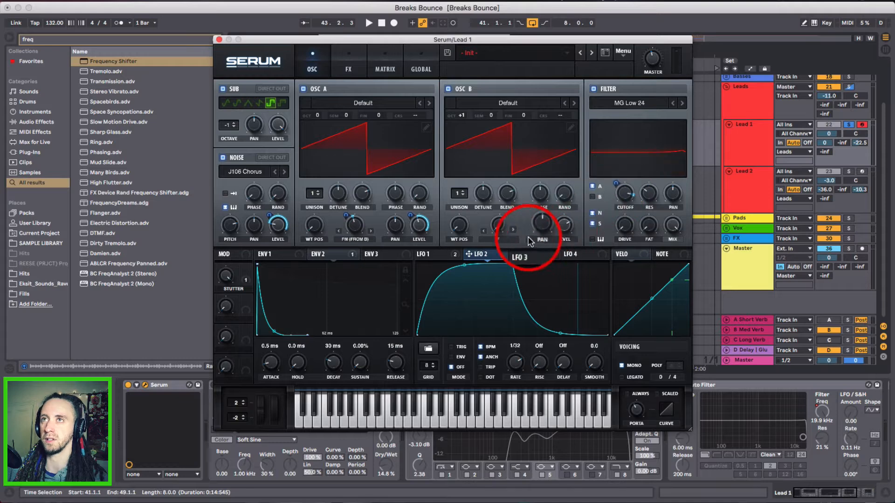
drag(482, 256, 630, 195)
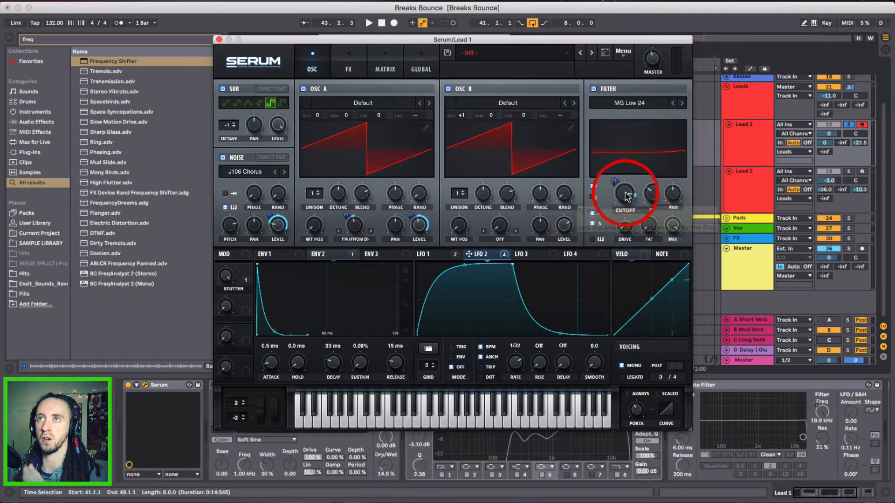
key(space)
click(444, 254)
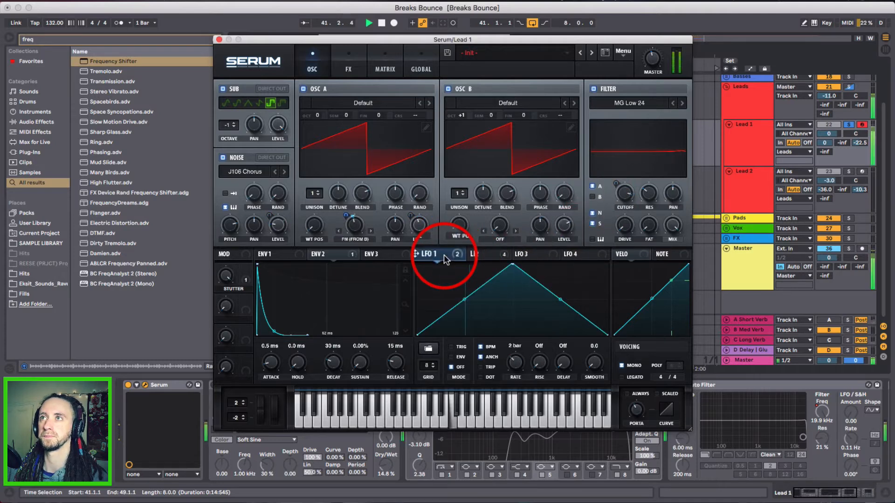
click(482, 255)
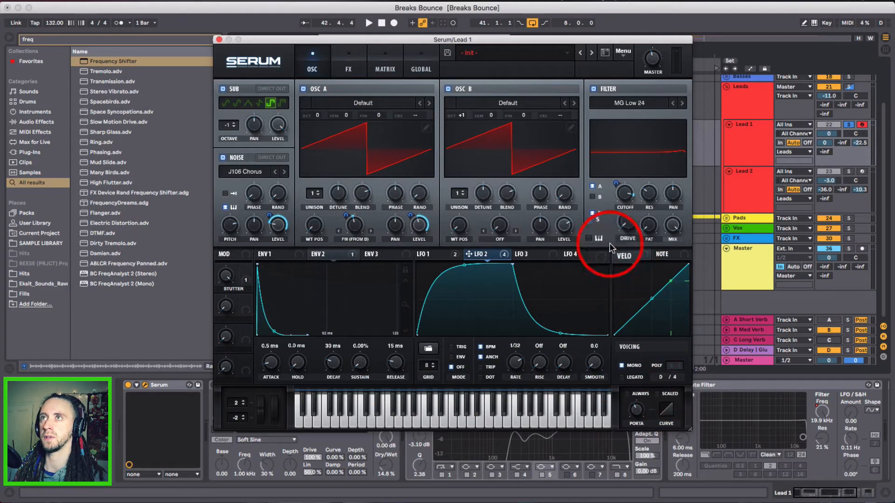
Step: Enable the Hyper/Dimension effect in Serum's effects rack and audition the lead loop
click(347, 61)
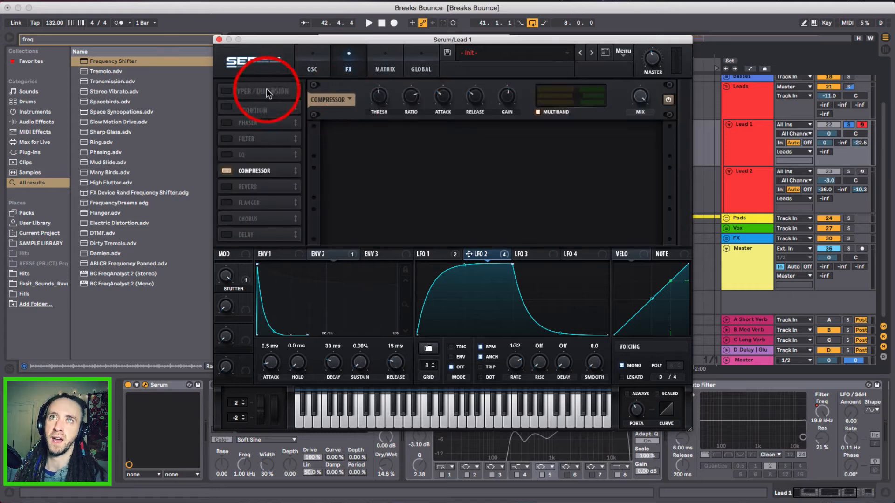
click(227, 91)
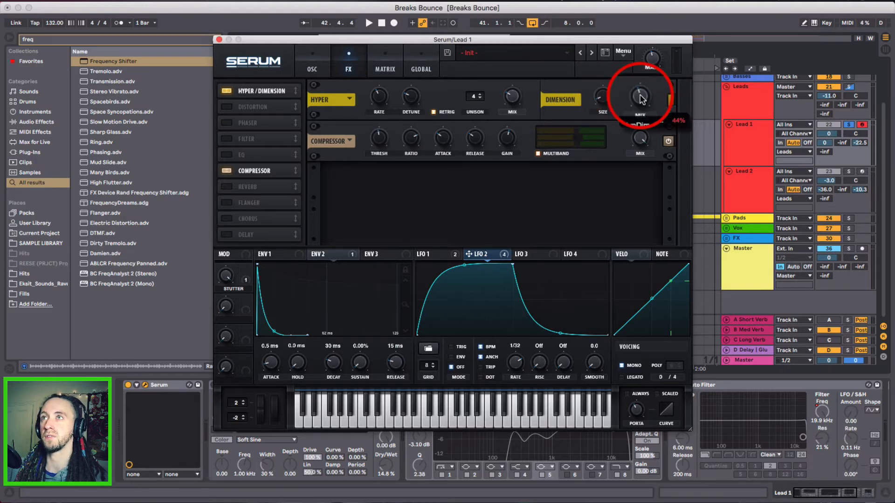
key(space)
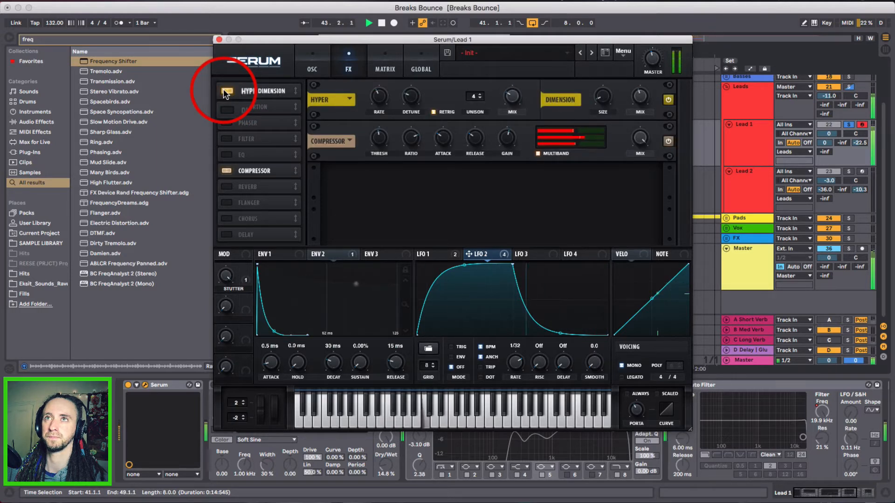
key(space)
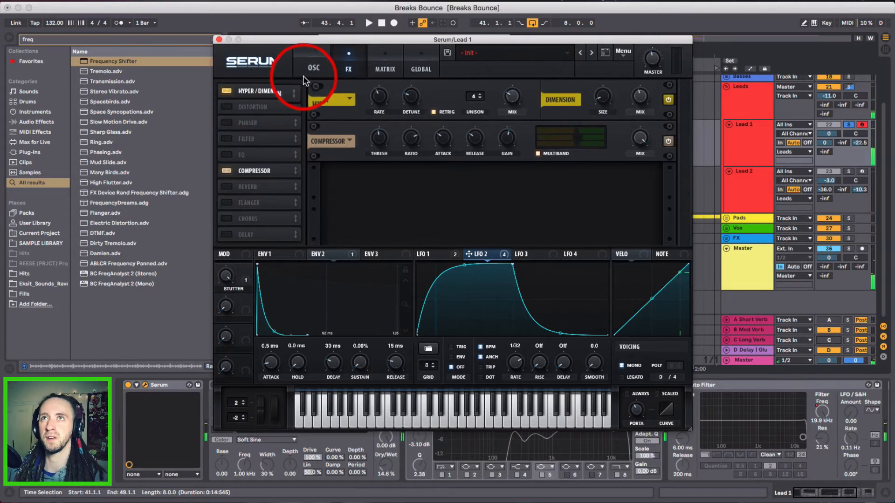
Step: Enable the SoftClip Distortion effect and compare the lead loop with distortion off and on
click(306, 72)
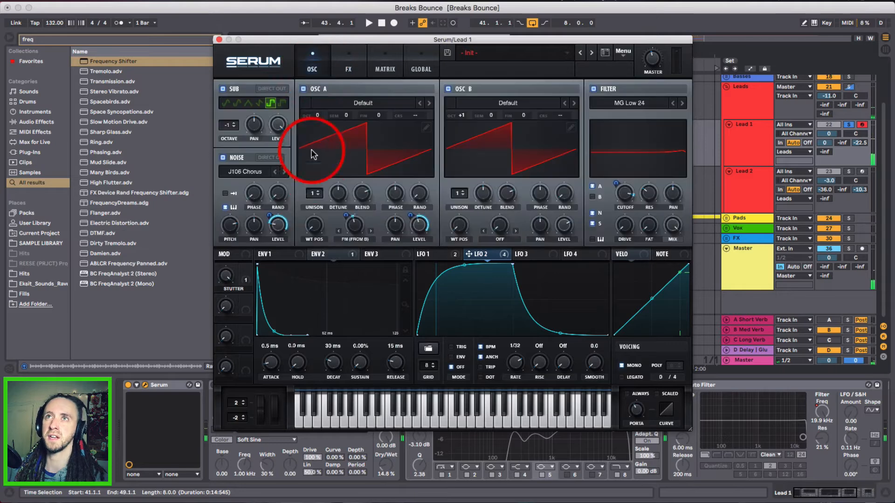
click(348, 68)
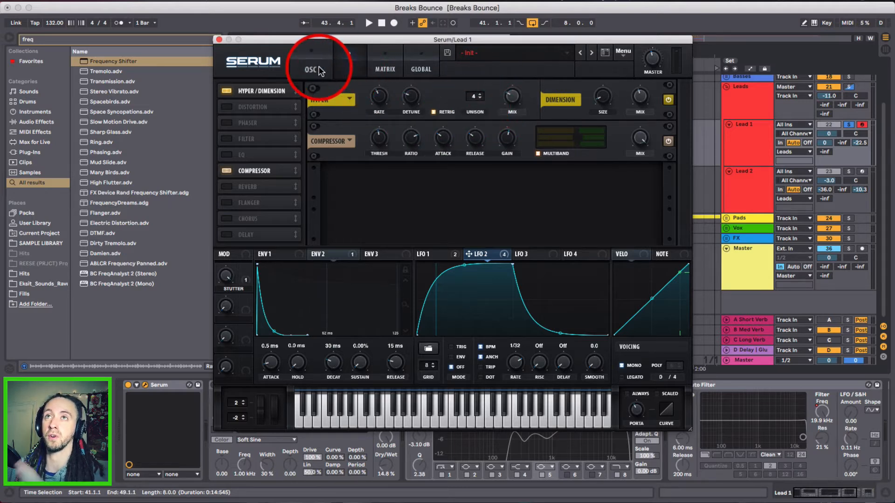
click(225, 107)
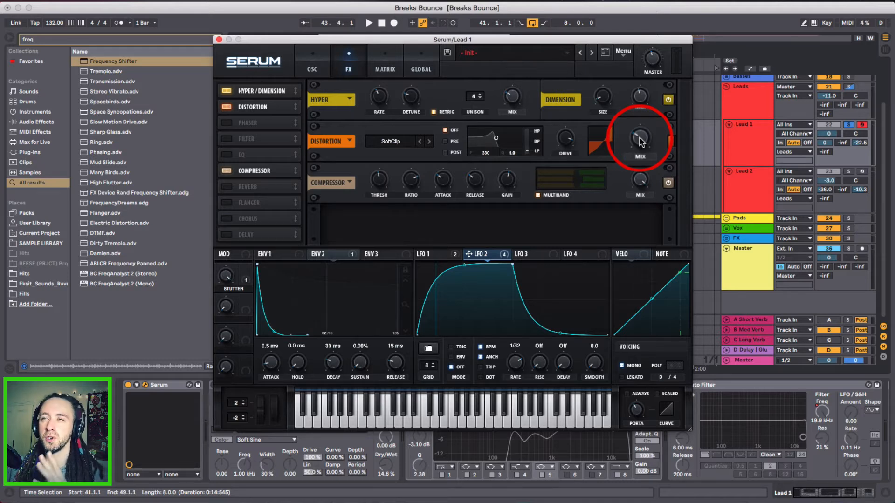
key(space)
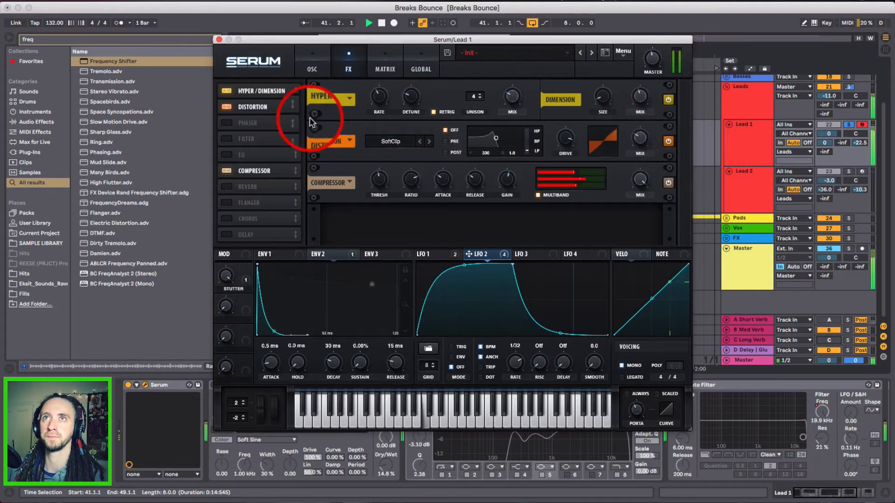
click(226, 107)
click(227, 107)
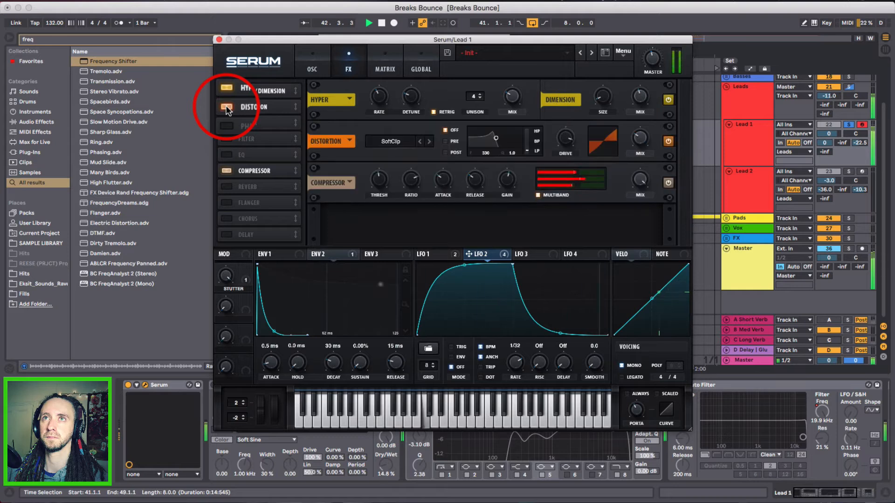
key(space)
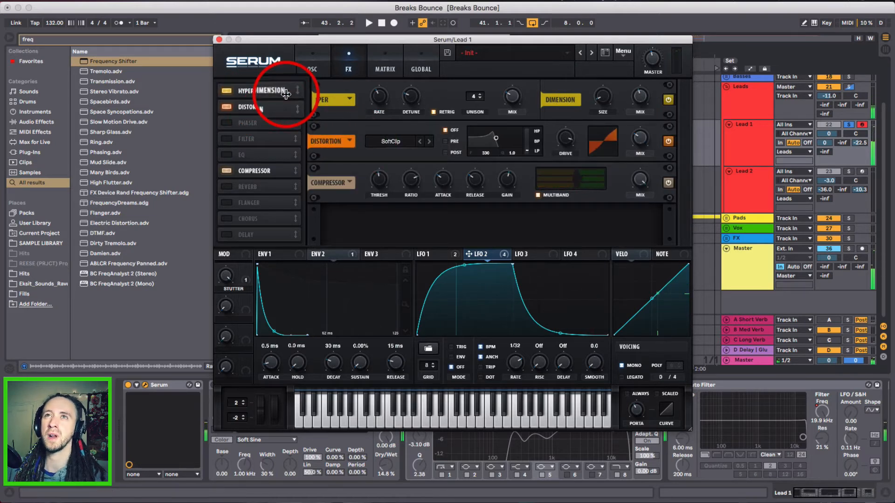
Step: Enable the Phaser effect during loop playback and check how LFO 1 modulates its frequency
key(space)
click(227, 123)
key(space)
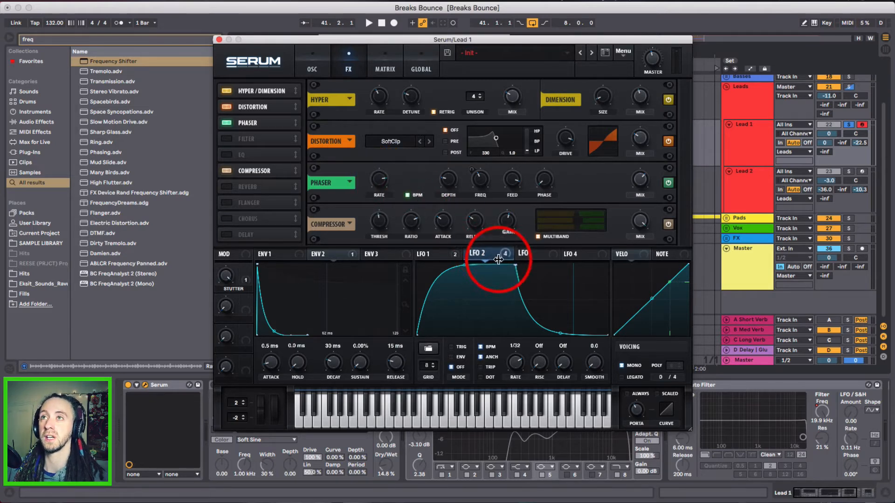
click(446, 254)
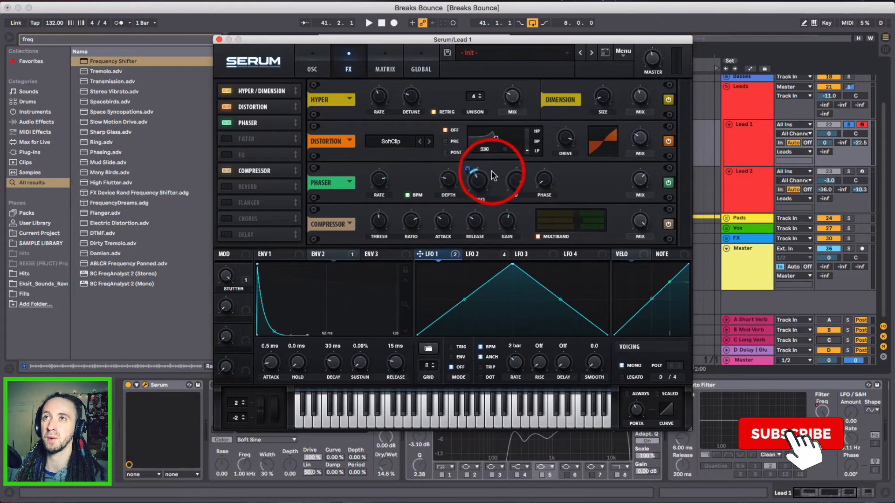
Step: Review the Phaser's depth, frequency, feedback, phase and mix settings, and compare the lead loop with the effect off and on
mouse_move(447, 186)
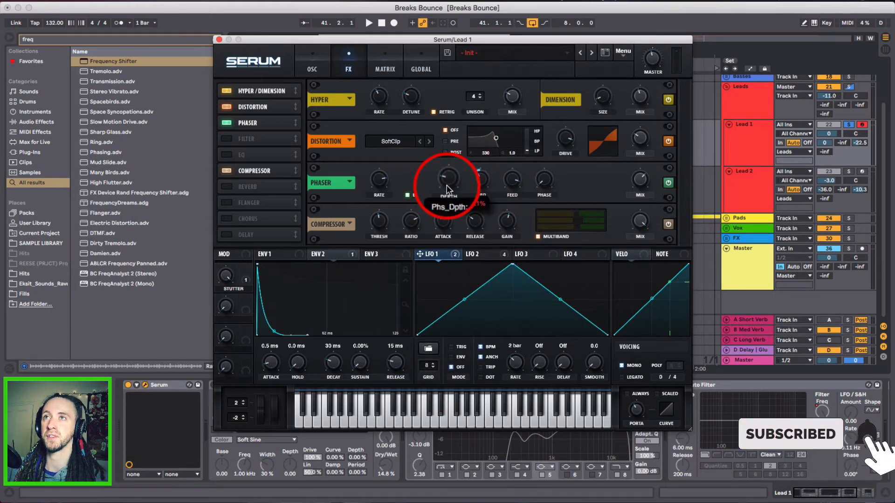
mouse_move(480, 184)
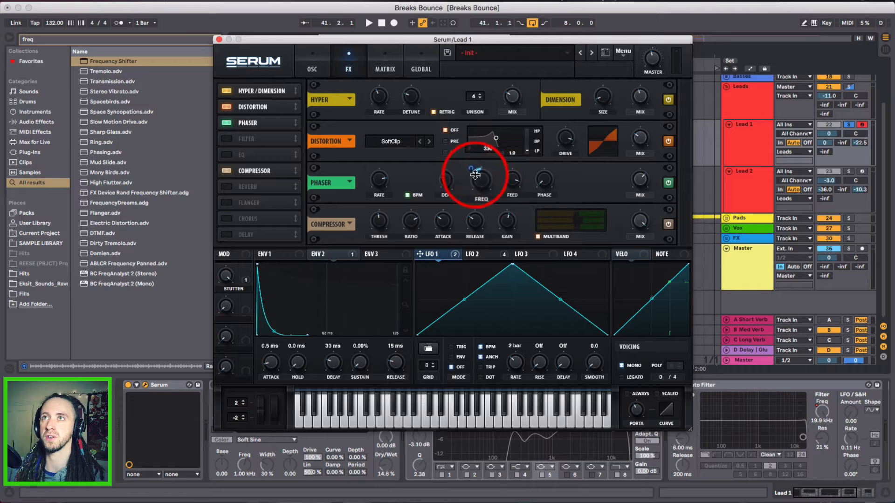
mouse_move(516, 179)
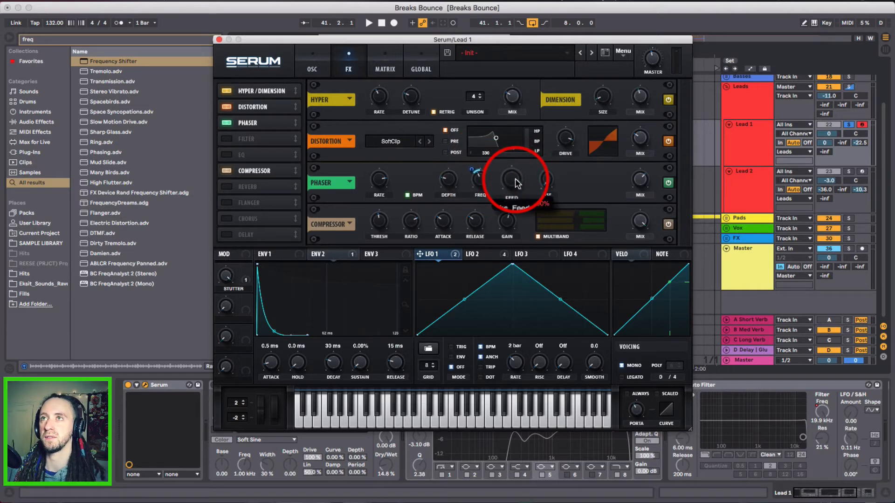
mouse_move(547, 183)
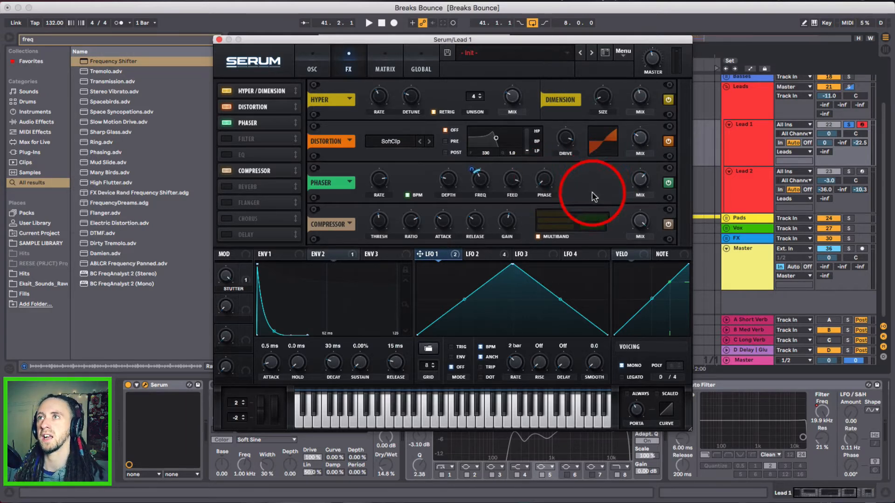
mouse_move(642, 182)
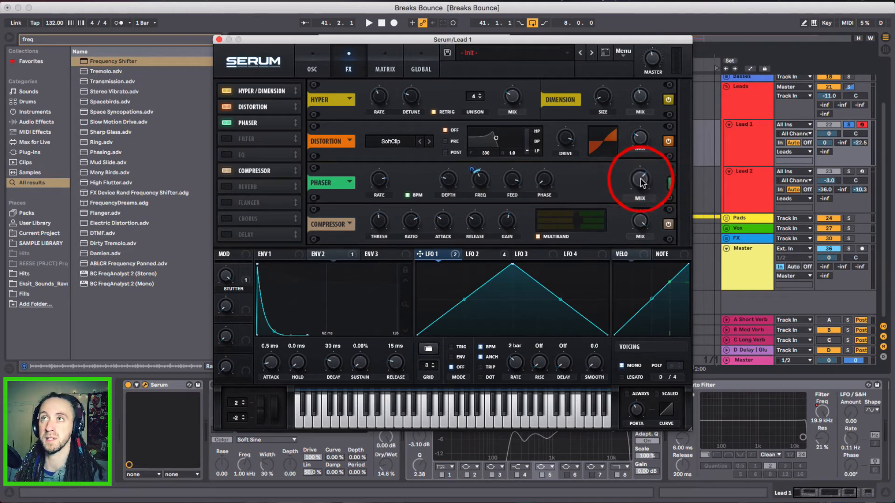
key(space)
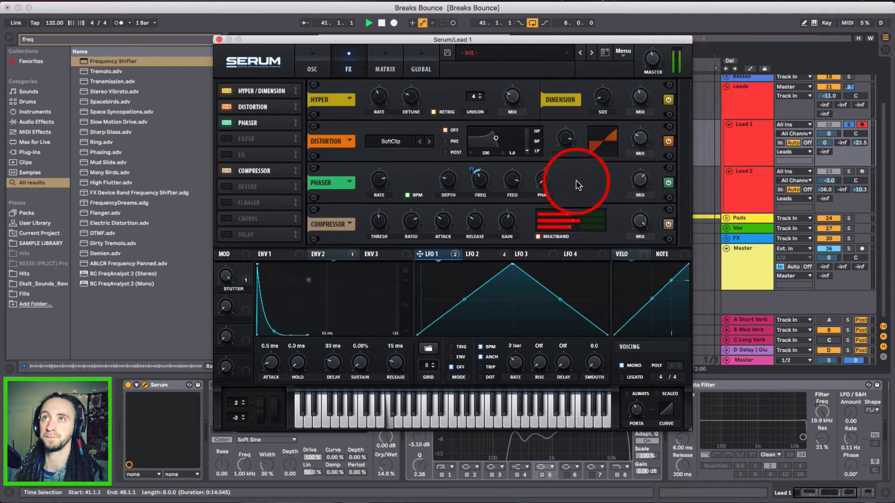
click(226, 124)
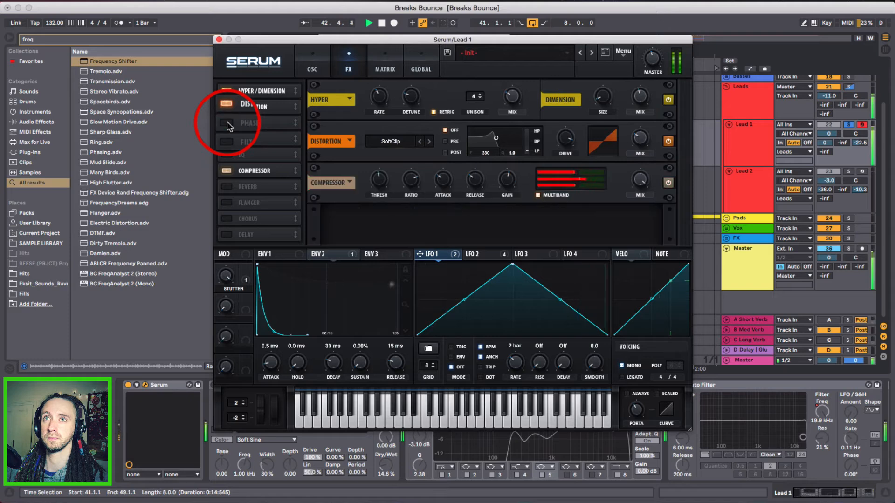
click(227, 123)
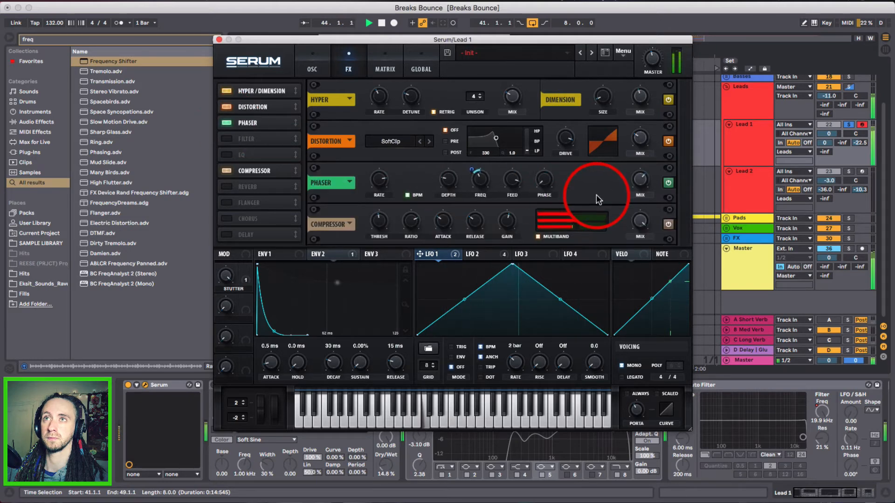
key(space)
Step: Assign the second macro to the Phaser's mix and name the macro PHASER
drag(639, 178, 639, 194)
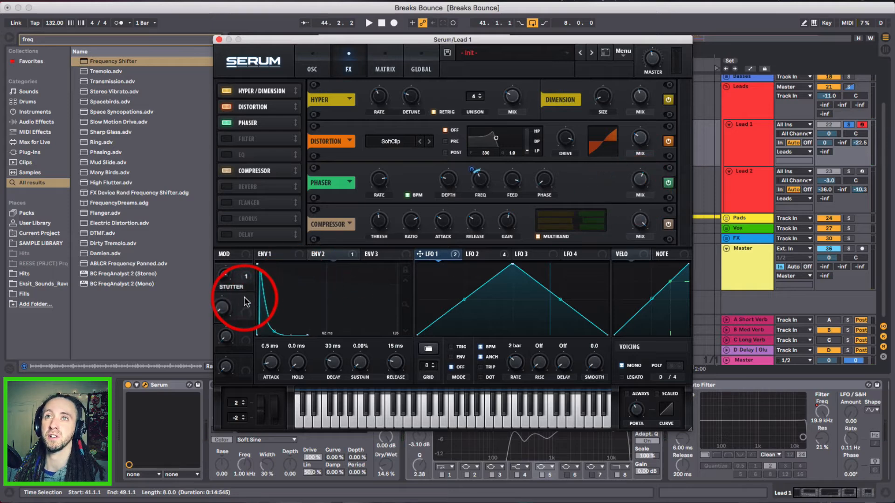
drag(246, 299, 631, 223)
double_click(226, 321)
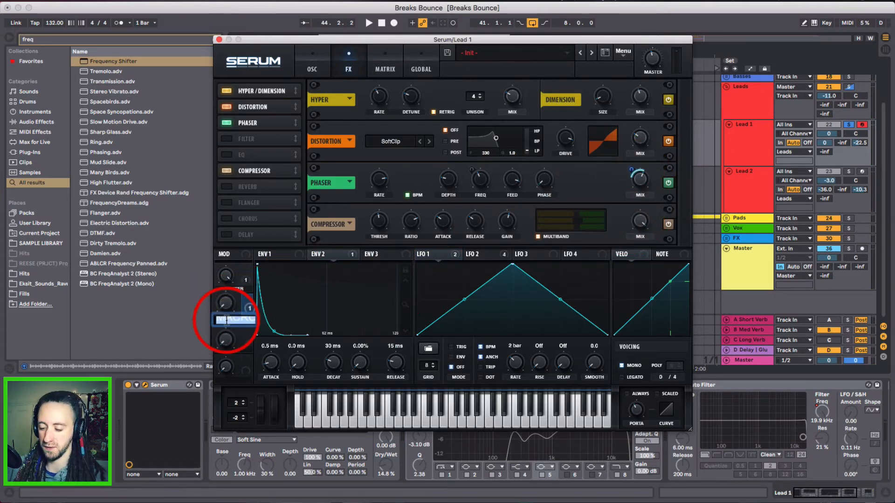
text(PHASER)
key(Return)
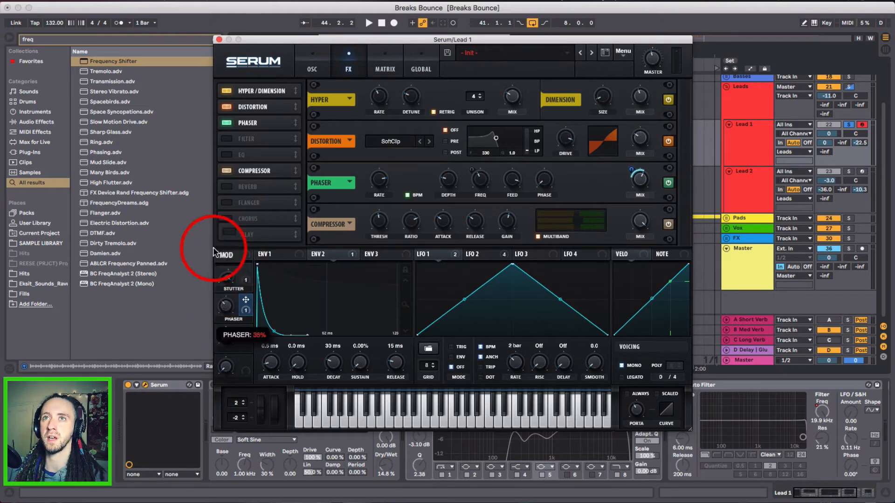
Step: Play the lead loop while sweeping the PHASER macro to audition its effect on the mix
key(space)
drag(226, 306, 228, 211)
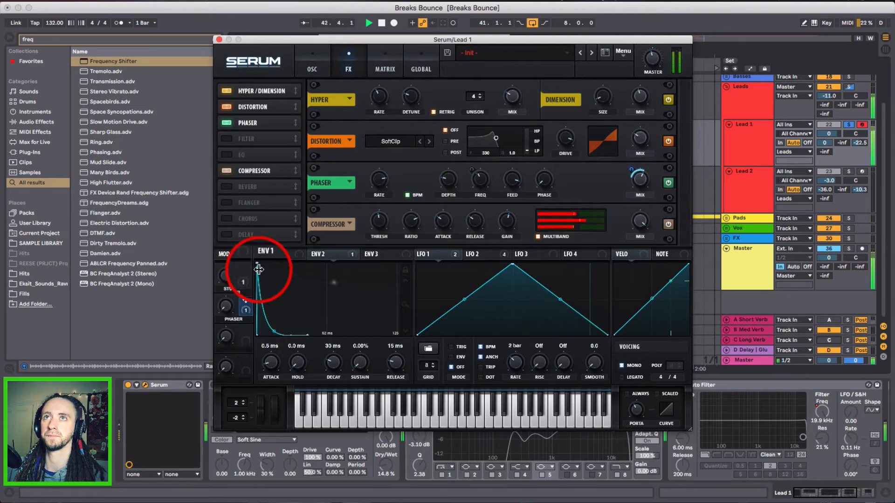
key(space)
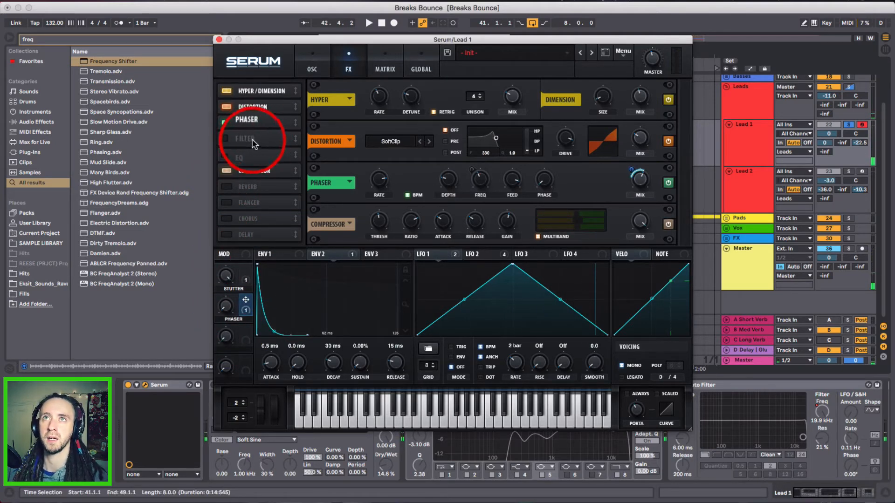
Step: Enable the Filter effect and review the Reverb filter's cutoff, resonance, drive, damp, pan and mix settings
click(225, 138)
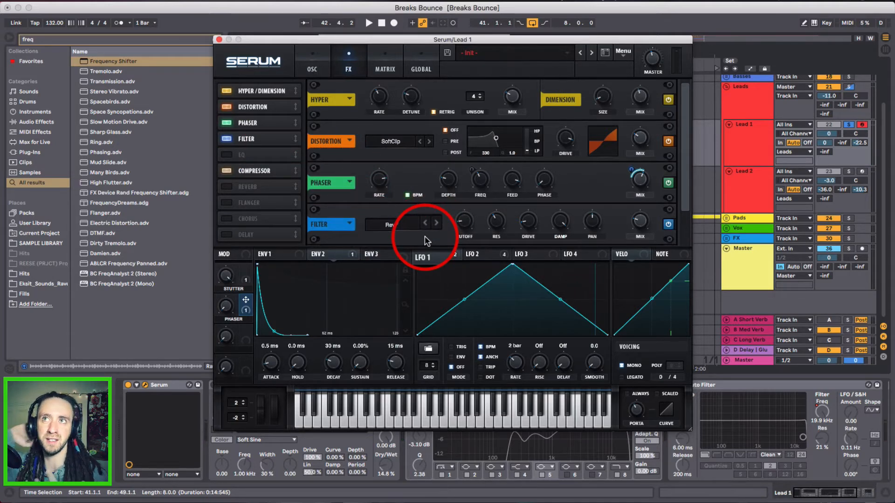
mouse_move(469, 222)
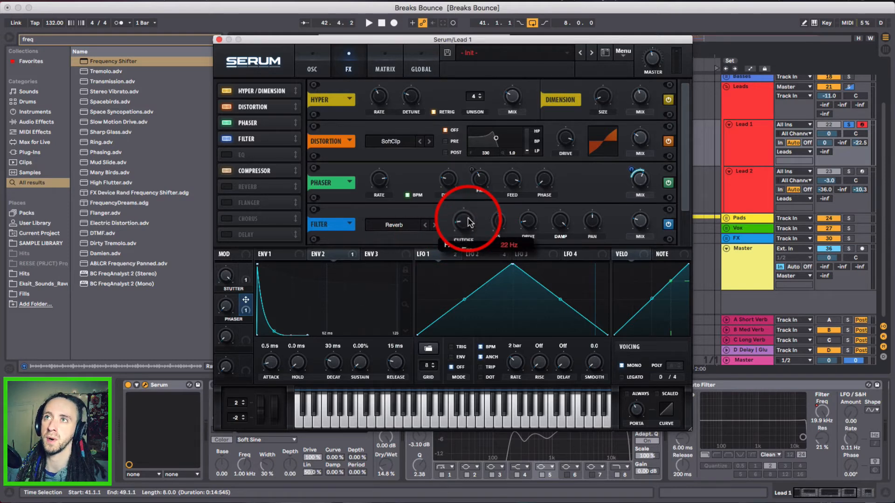
mouse_move(498, 224)
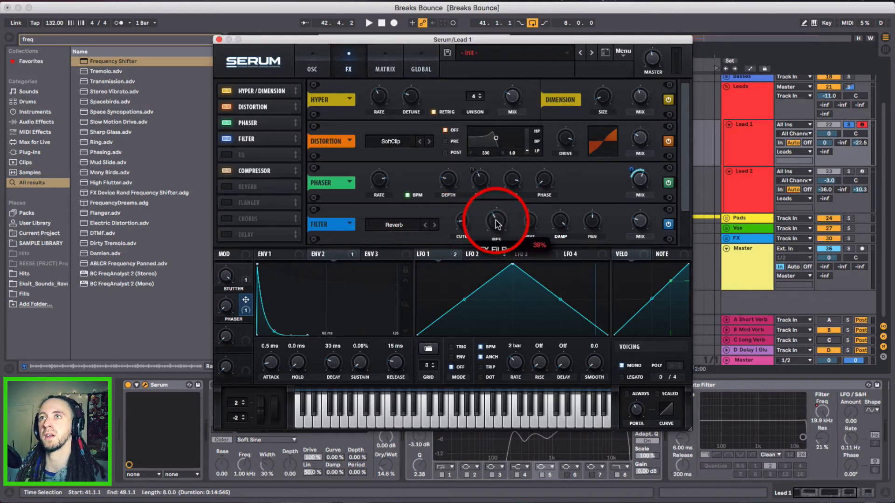
mouse_move(530, 226)
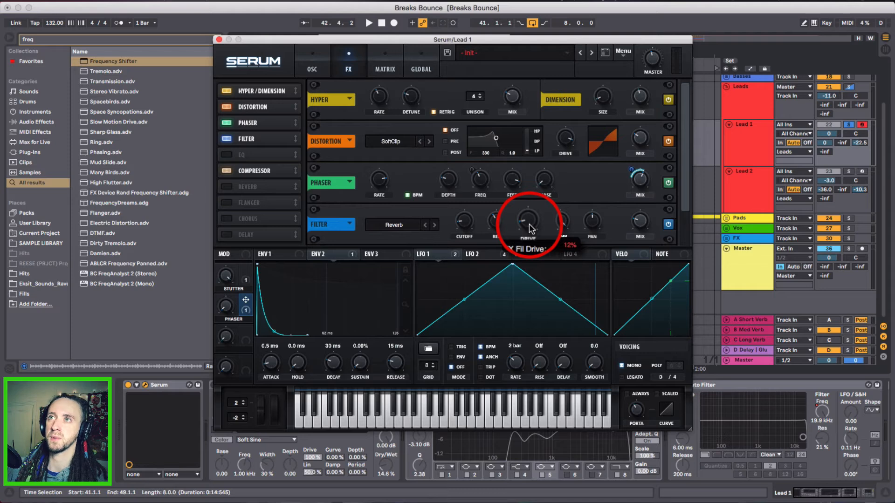
mouse_move(564, 222)
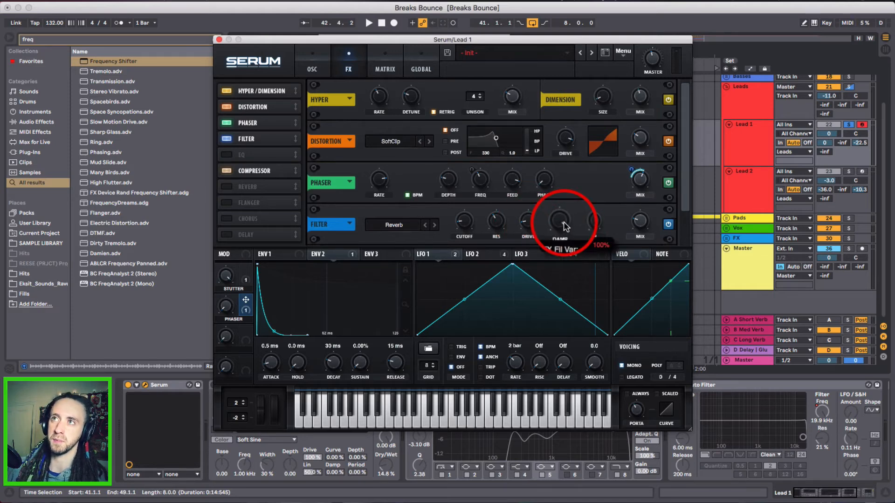
mouse_move(641, 226)
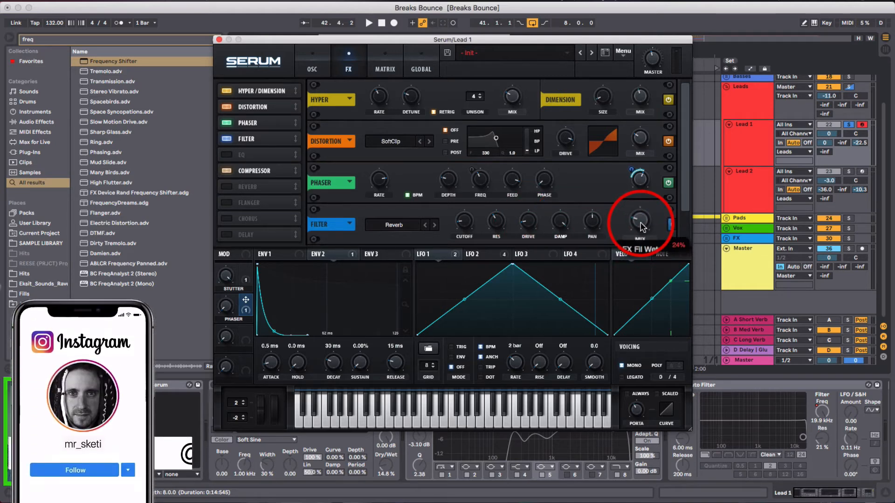
mouse_move(594, 229)
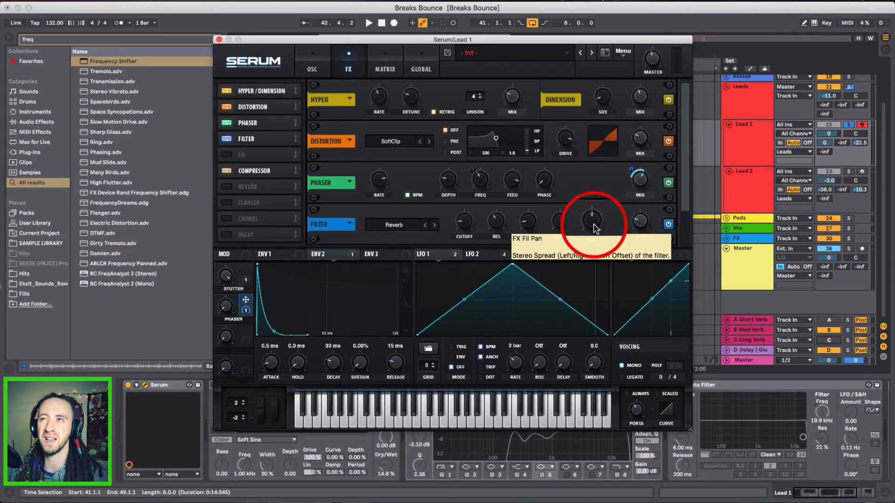
Step: Play the lead loop and compare it with the Filter effect off and on
key(space)
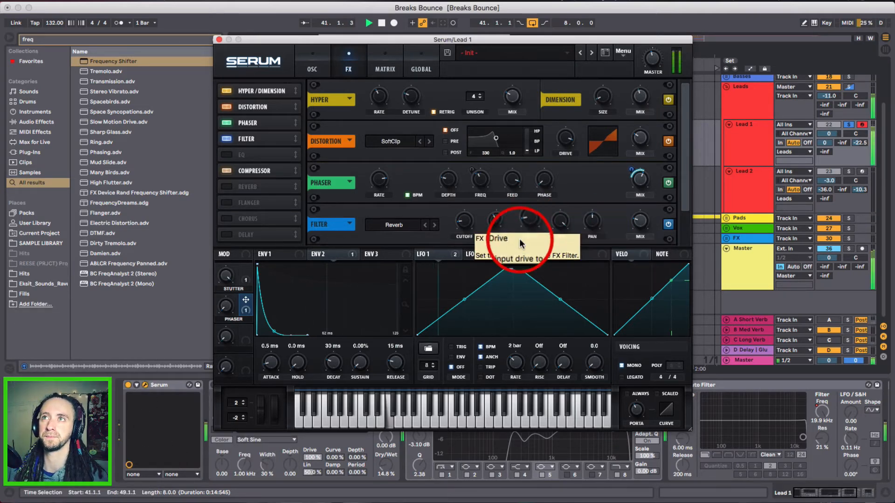
drag(331, 191, 320, 180)
click(225, 139)
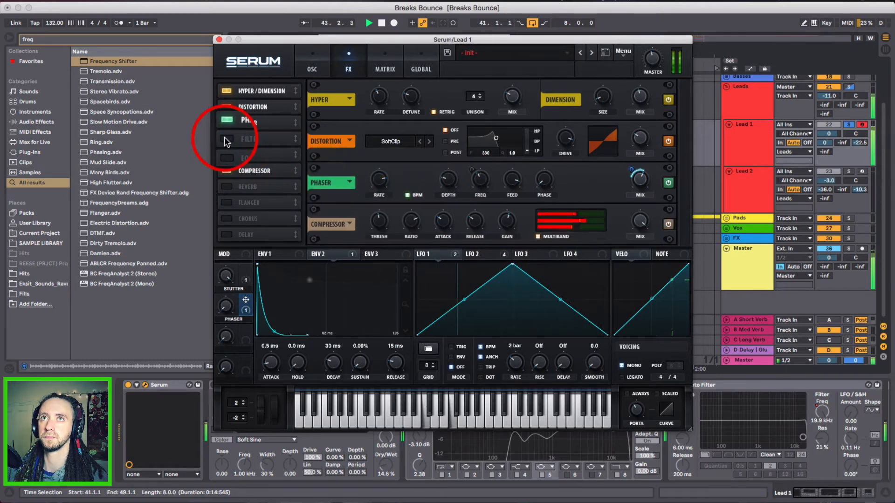
click(225, 139)
key(space)
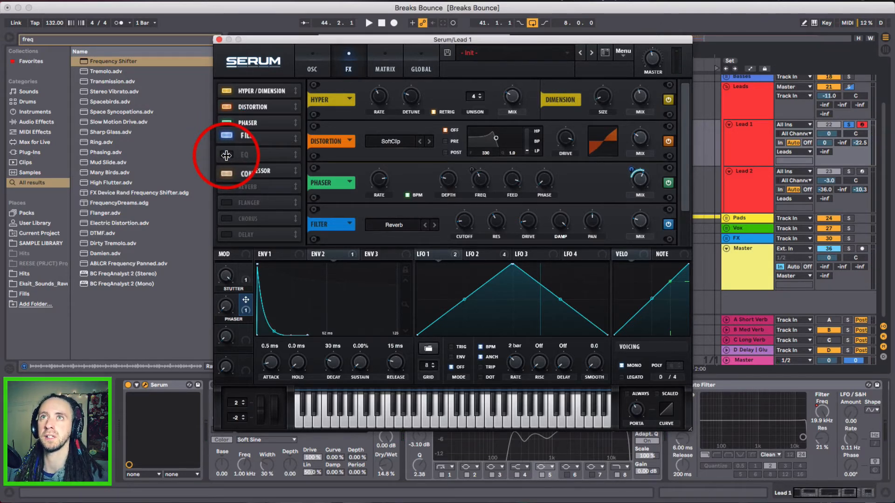
Step: Enable the EQ effect, audition the loop while reviewing its low band, and glance at the oscillator settings
click(252, 154)
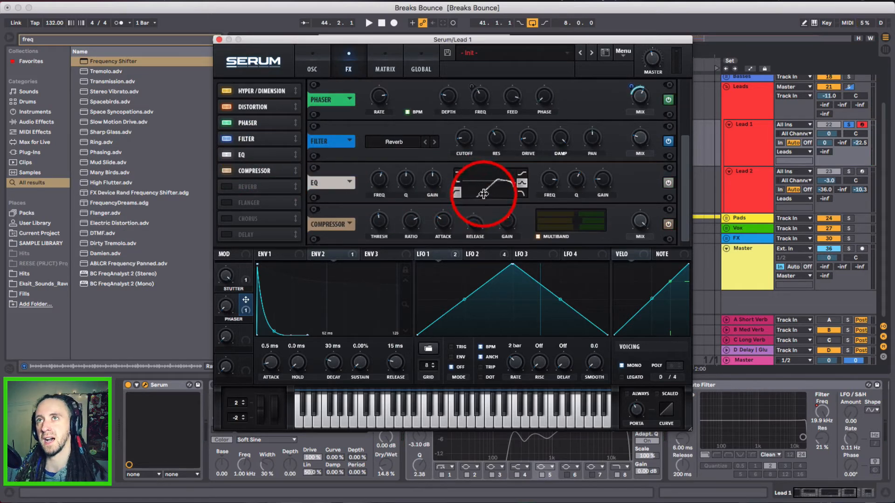
mouse_move(379, 183)
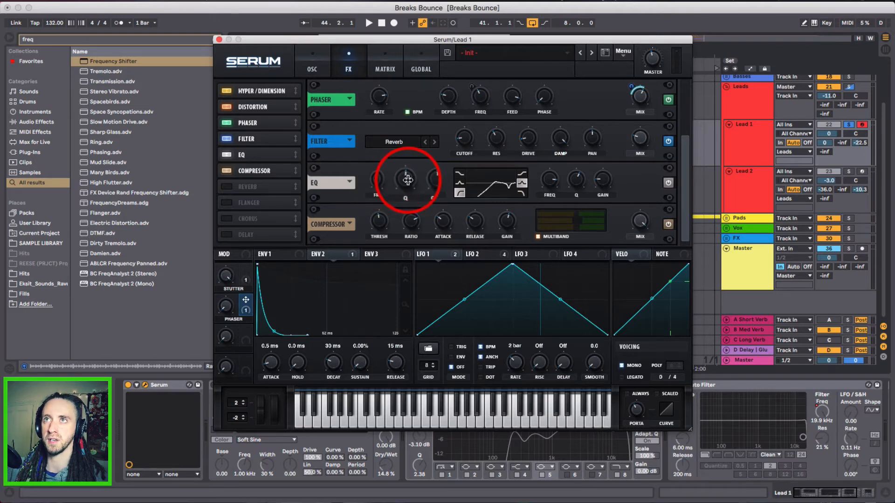
mouse_move(408, 179)
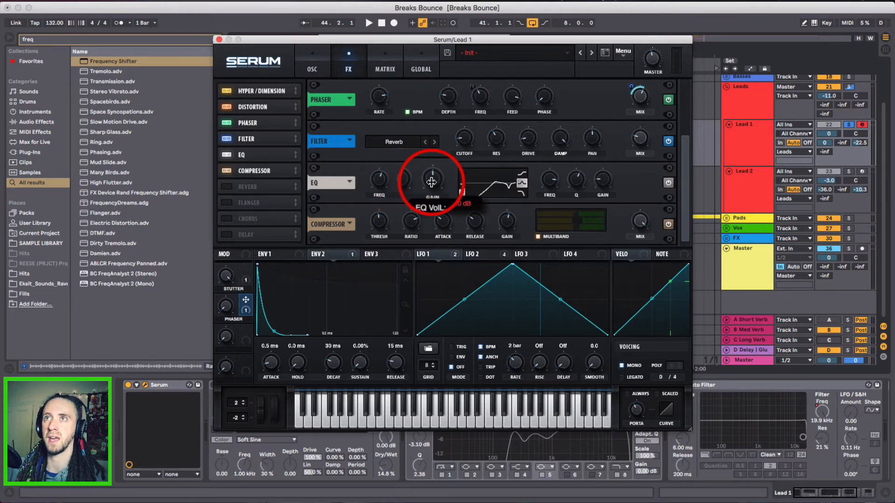
key(space)
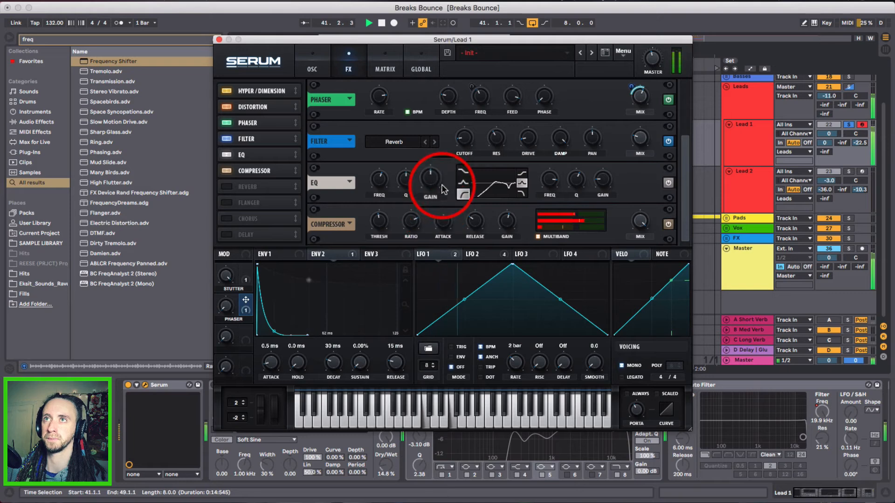
key(space)
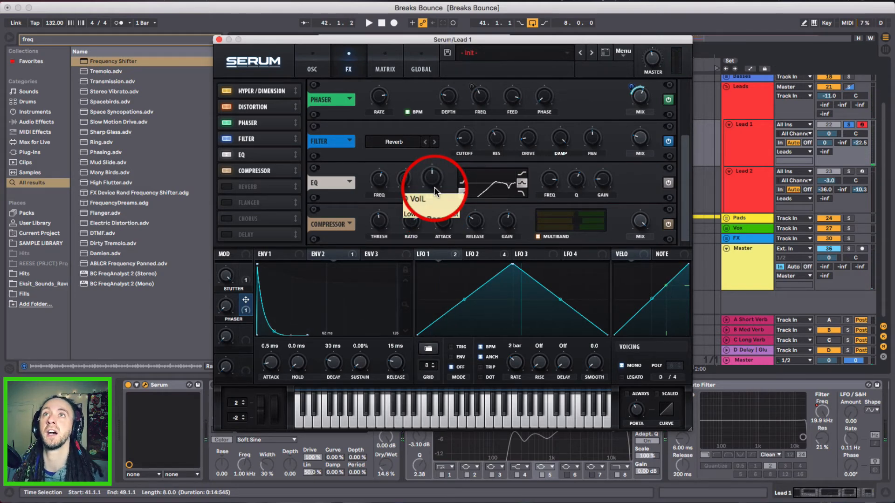
click(311, 66)
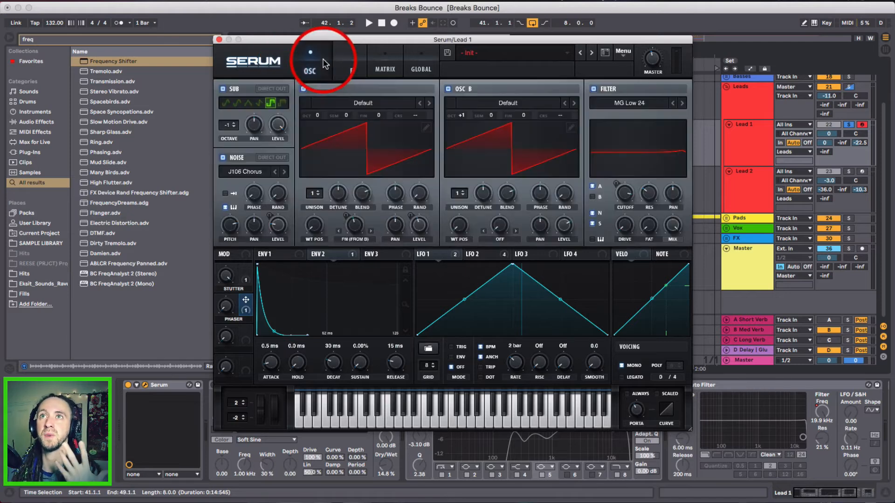
click(356, 55)
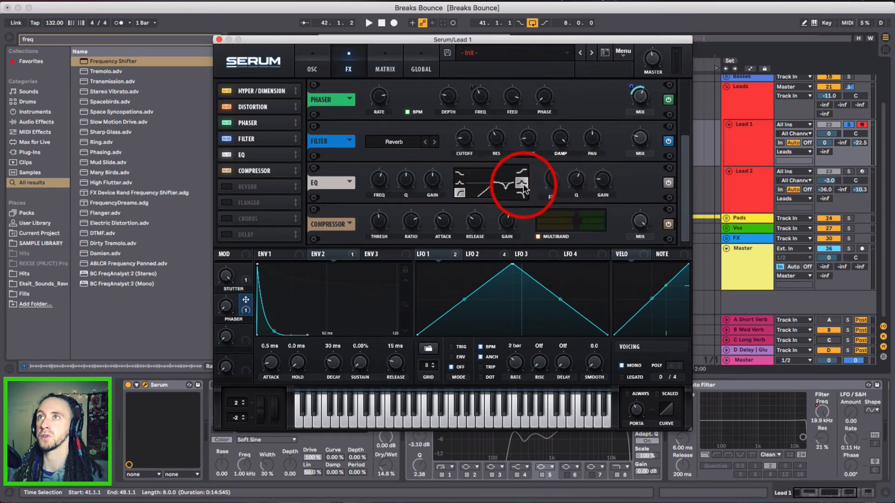
Step: Review the EQ effect's high band, and play the lead loop with the EQ off and on
mouse_move(557, 182)
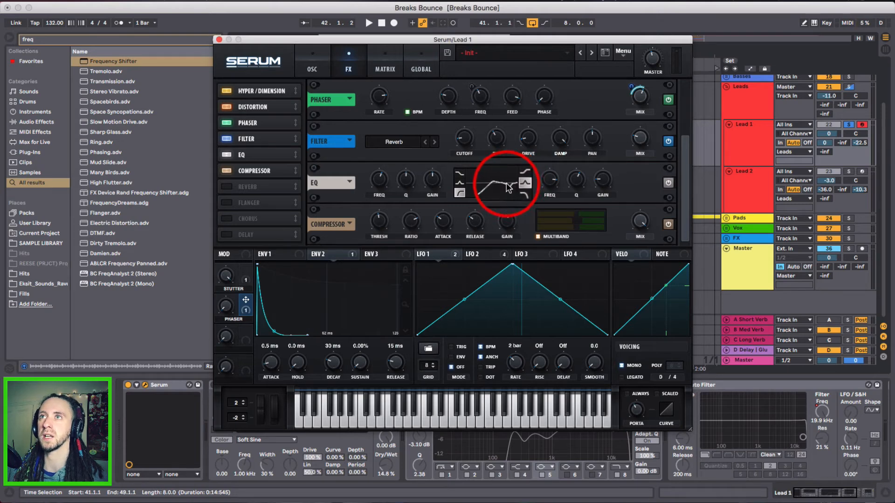
drag(509, 185, 512, 189)
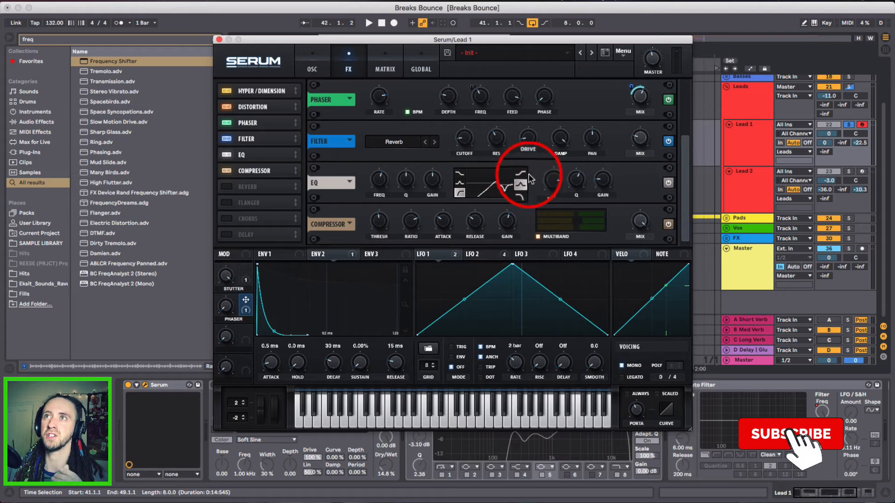
click(521, 185)
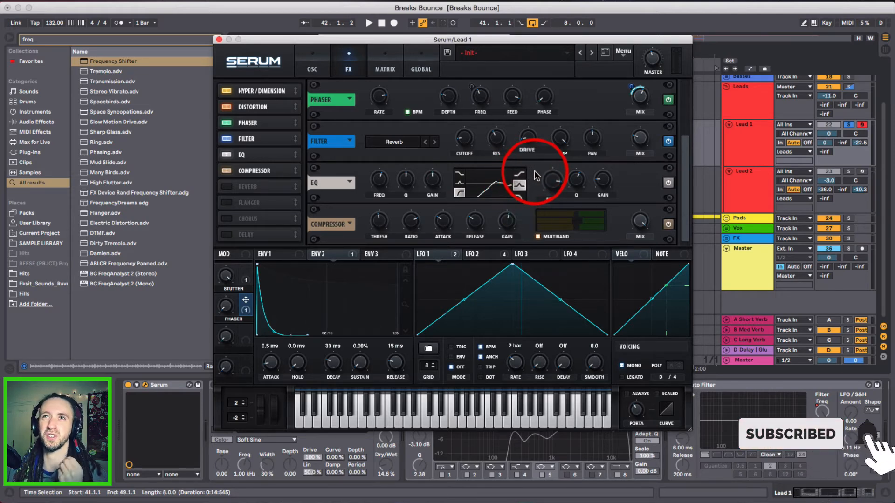
key(space)
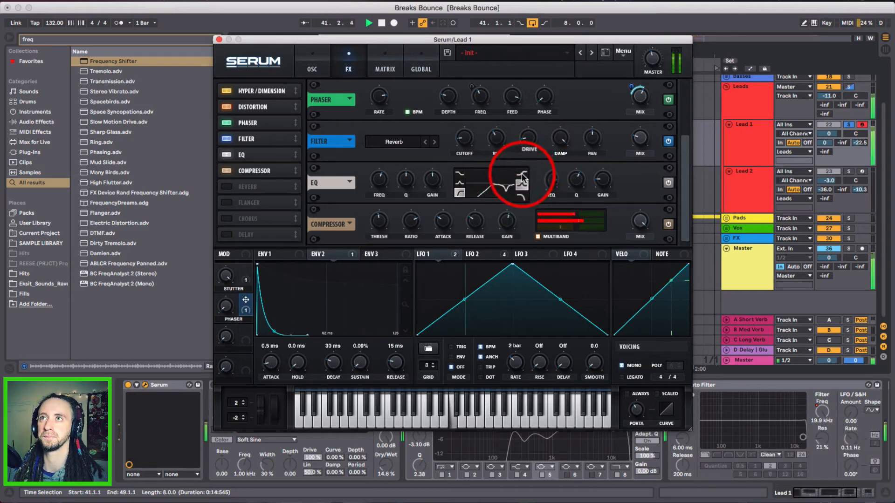
click(668, 183)
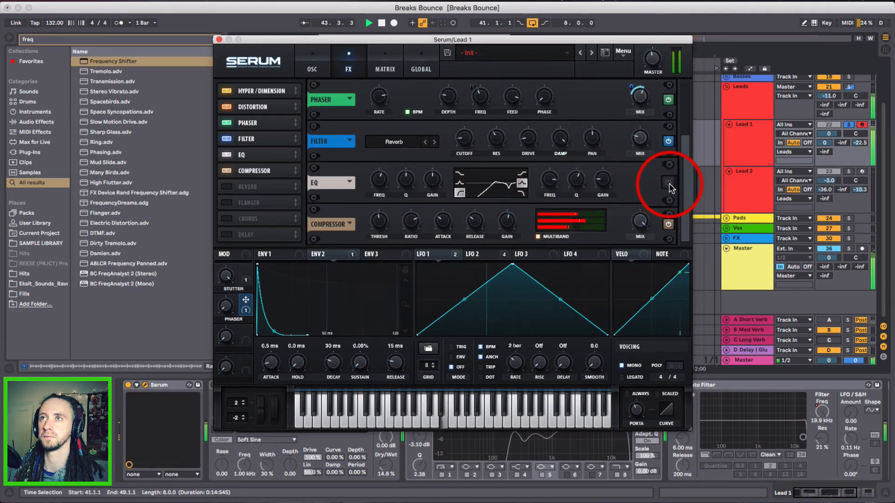
click(669, 183)
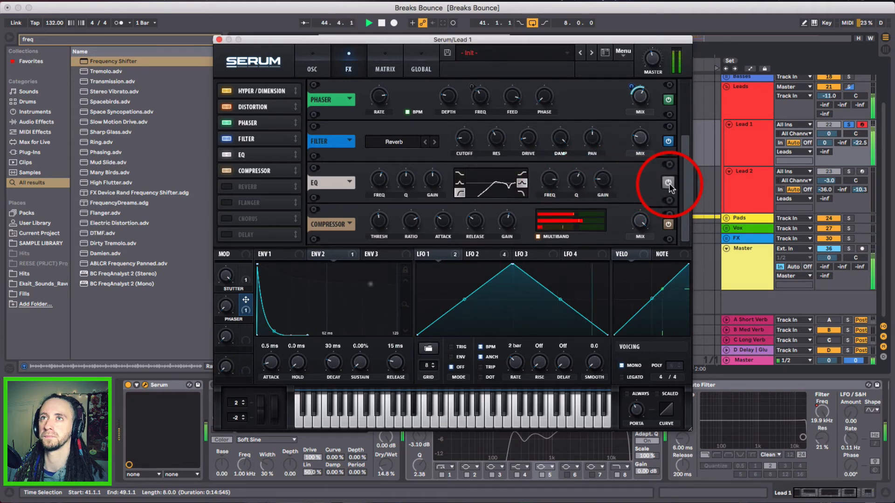
key(space)
Step: Enable the Reverb effect and review its size, pre delay, low cut, high cut, damp, width and mix settings
click(254, 187)
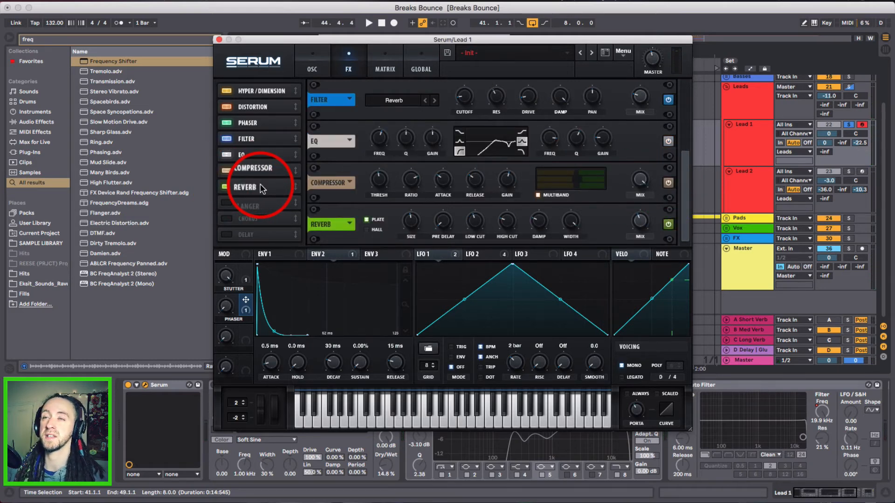
mouse_move(413, 223)
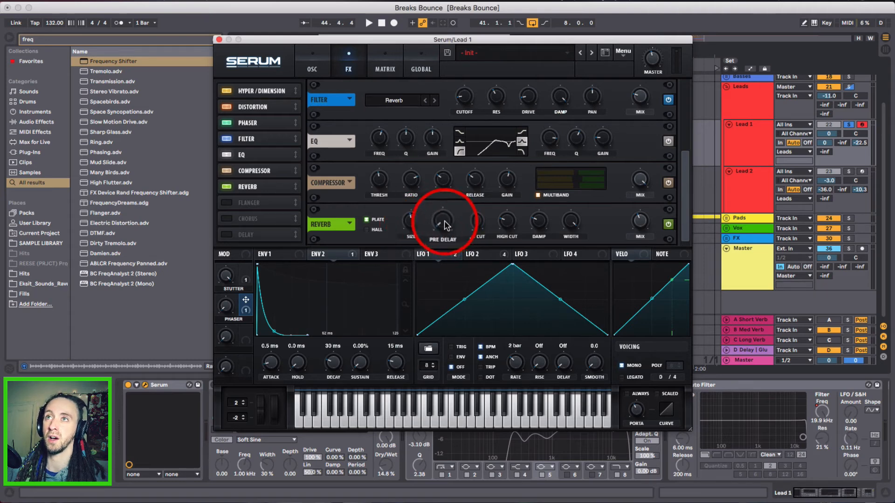
mouse_move(474, 227)
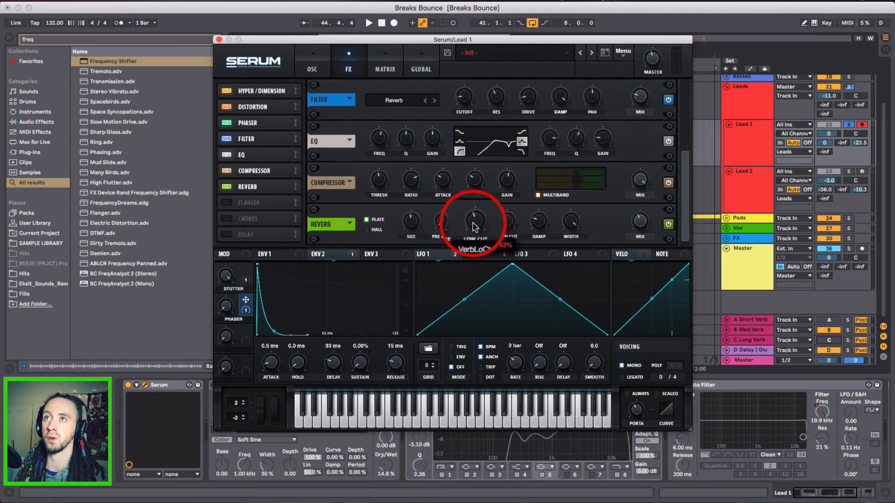
mouse_move(506, 223)
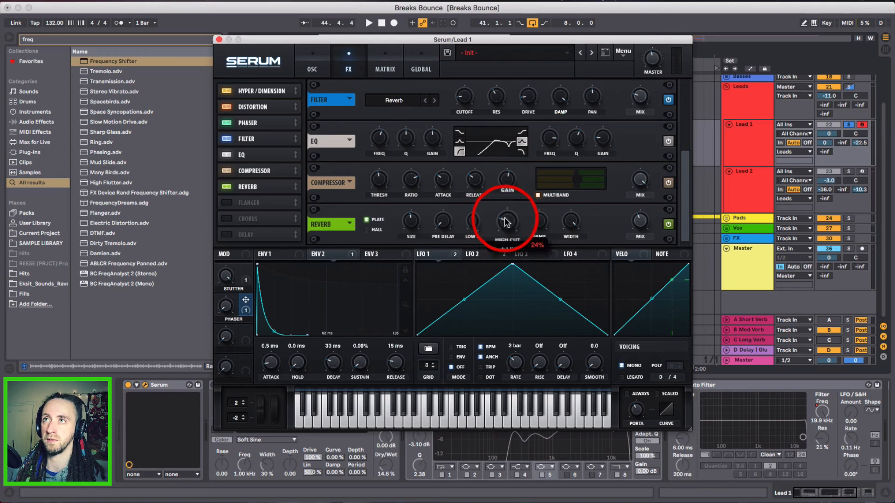
mouse_move(541, 227)
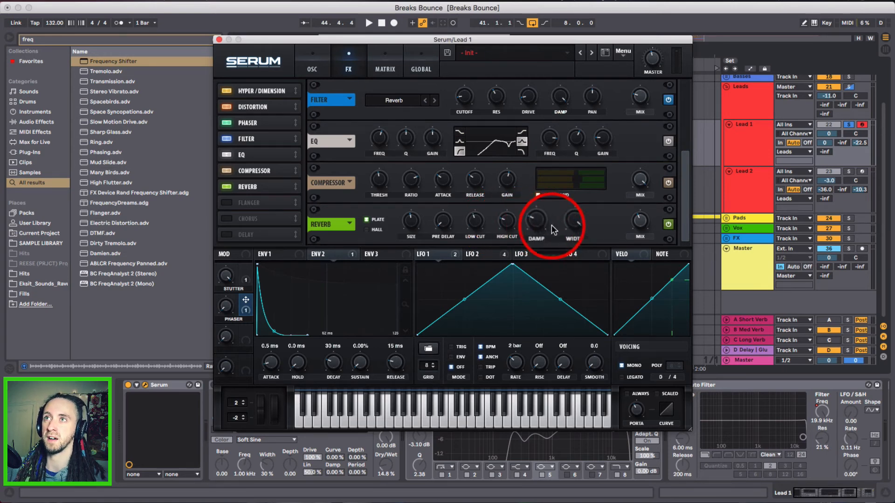
mouse_move(571, 225)
mouse_move(640, 226)
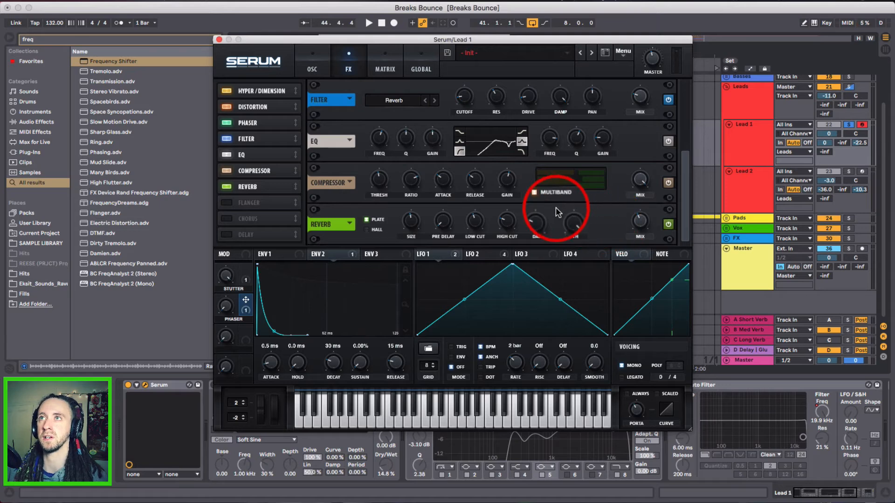
Step: Play the lead loop and compare it with the Reverb effect off and on
key(space)
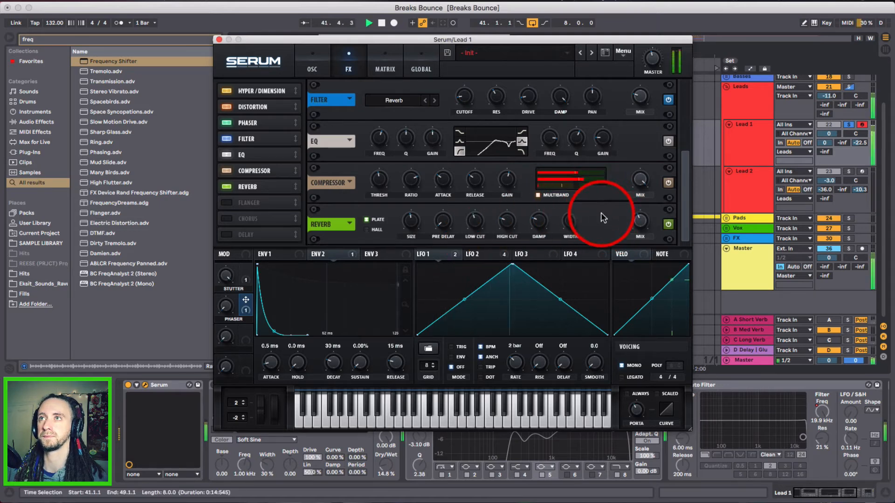
click(668, 225)
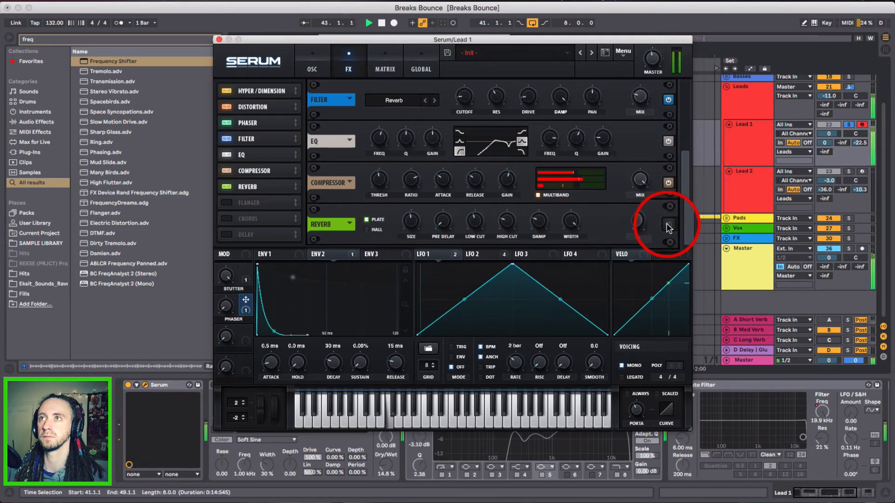
click(667, 225)
key(space)
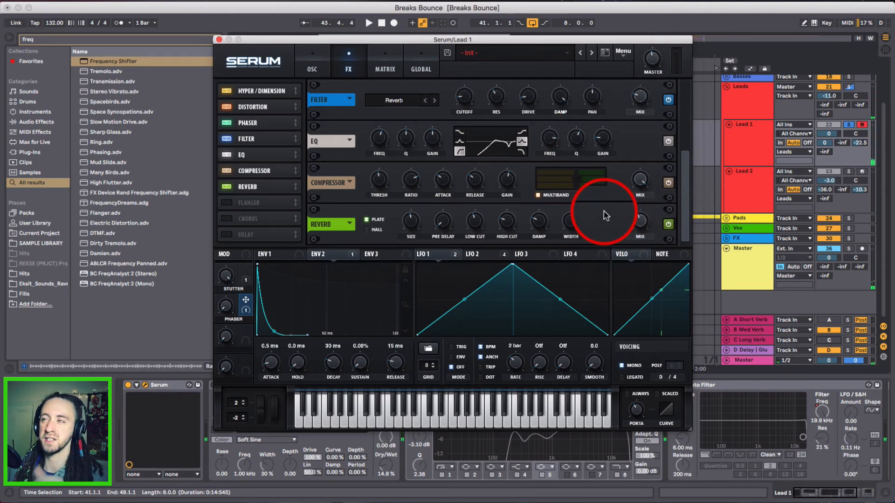
Step: Glance over the oscillator and effects pages and close the Lead 1 Serum window
click(322, 57)
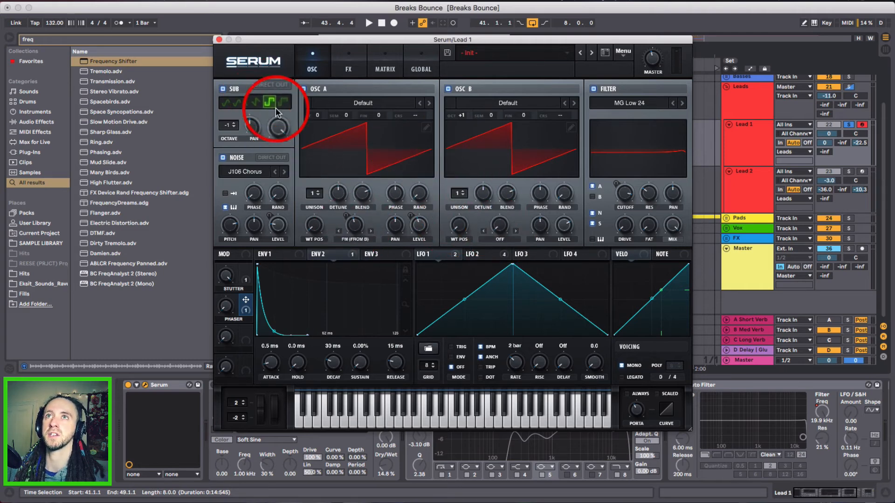
click(349, 65)
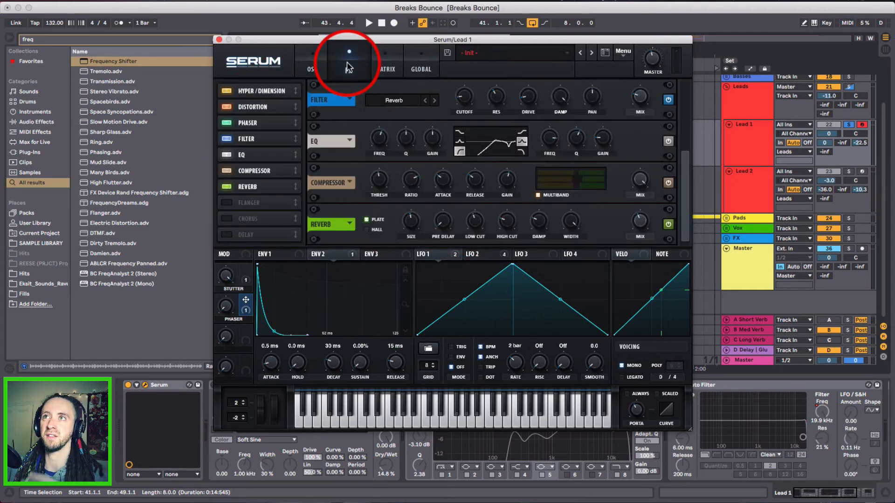
click(219, 40)
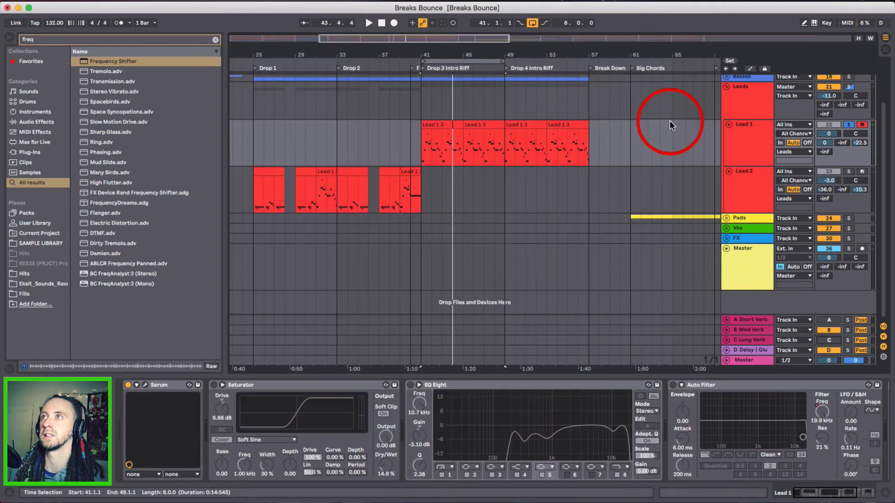
Step: Solo the Short Verb return to audition it, restore the solo on Lead 1 and play the loop with its sends
click(829, 320)
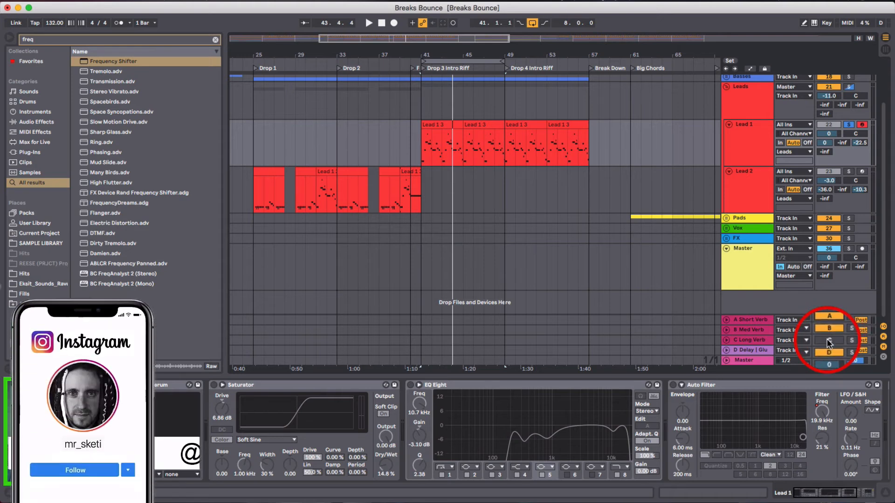
click(827, 340)
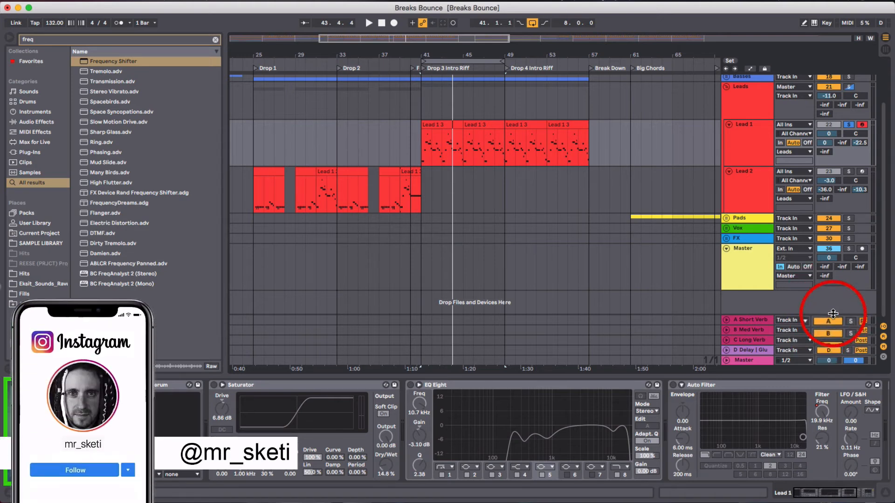
click(848, 321)
key(space)
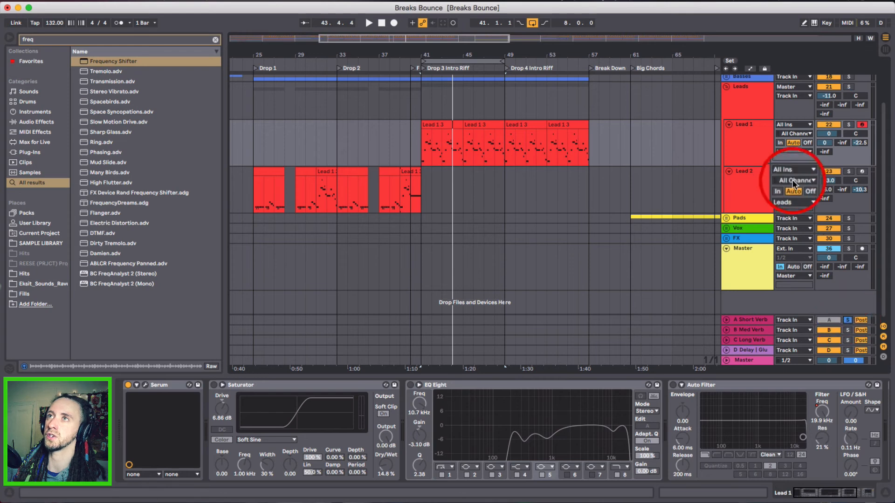
key(space)
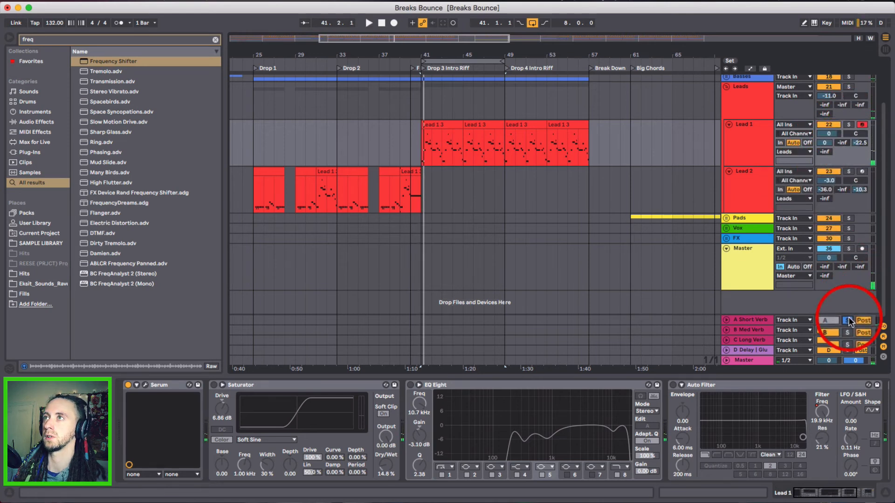
click(849, 125)
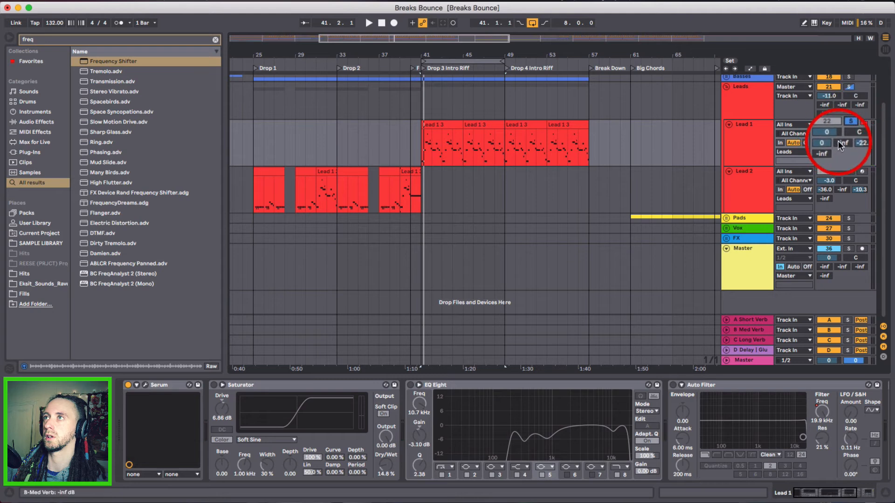
key(space)
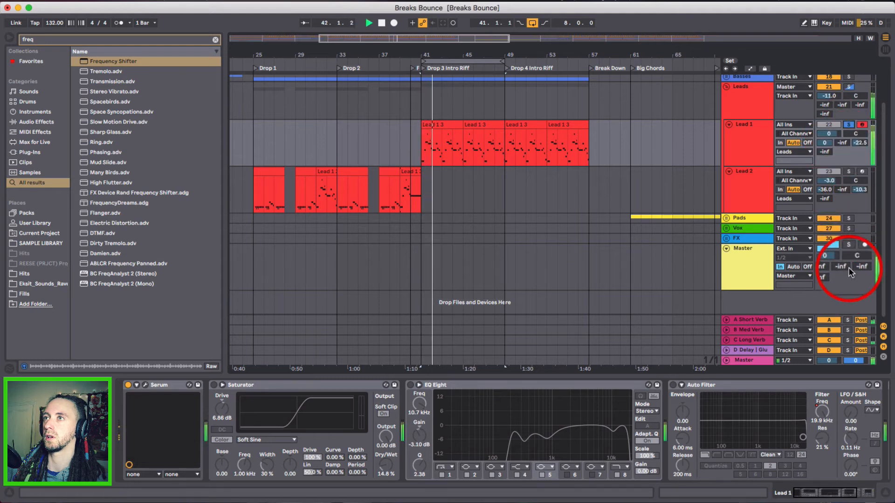
key(space)
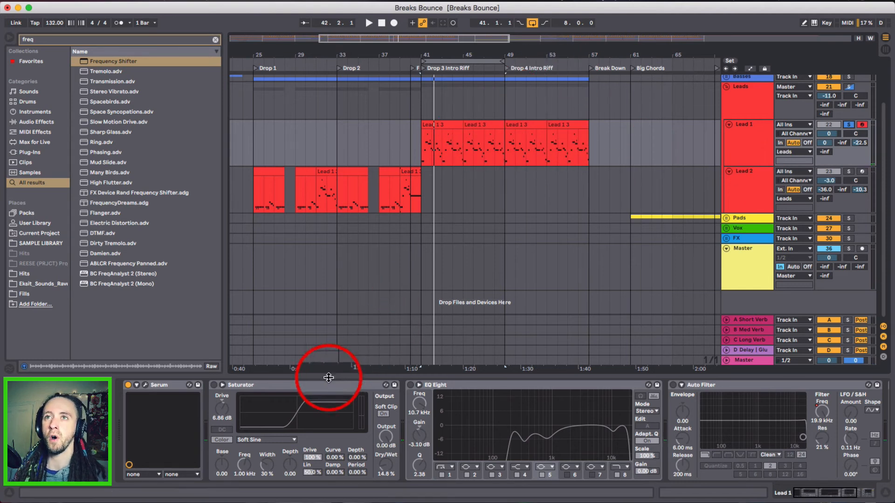
Step: Turn on the Saturator and EQ Eight devices in the Lead 1 chain
click(471, 384)
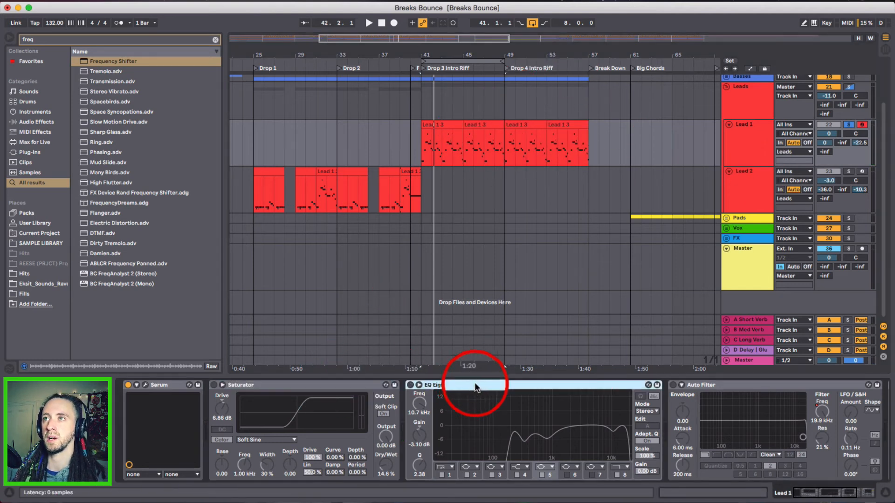
click(737, 381)
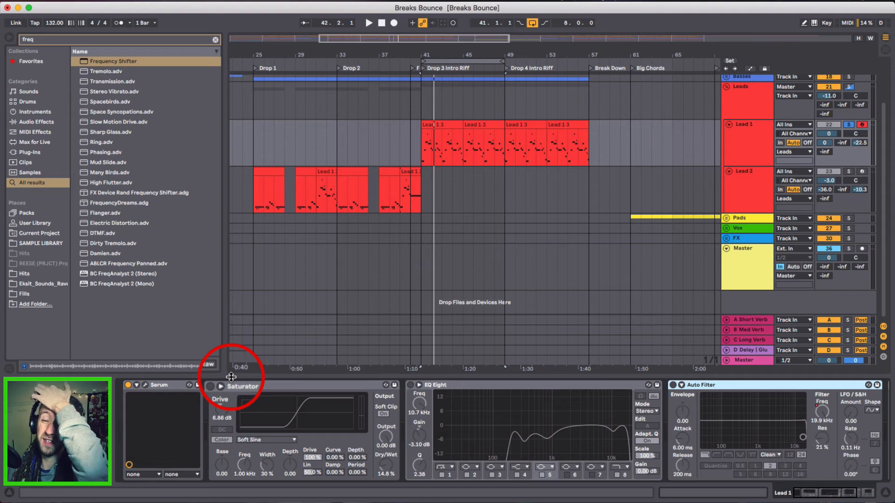
click(211, 385)
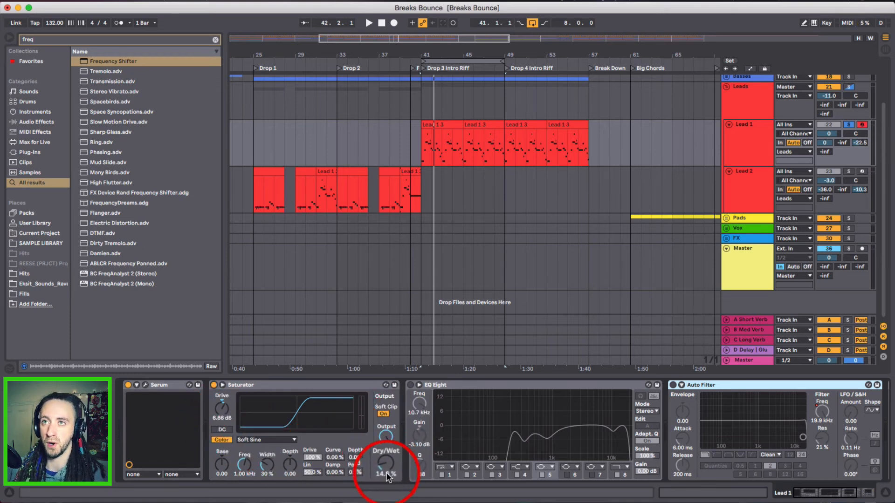
click(418, 392)
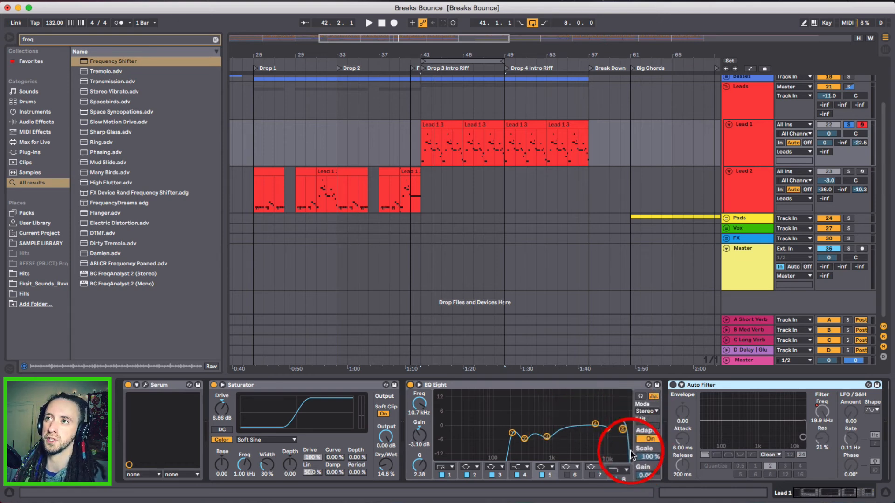
Step: Play the lead loop and compare it with EQ Eight off and on
key(space)
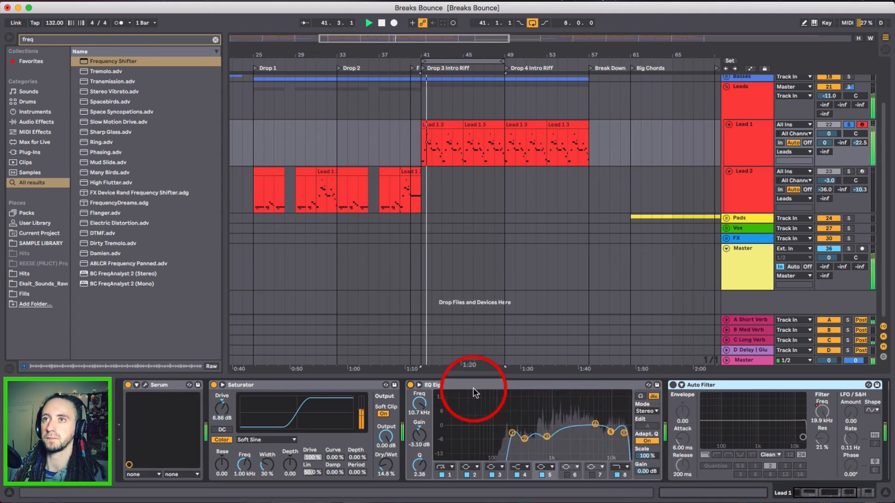
click(411, 385)
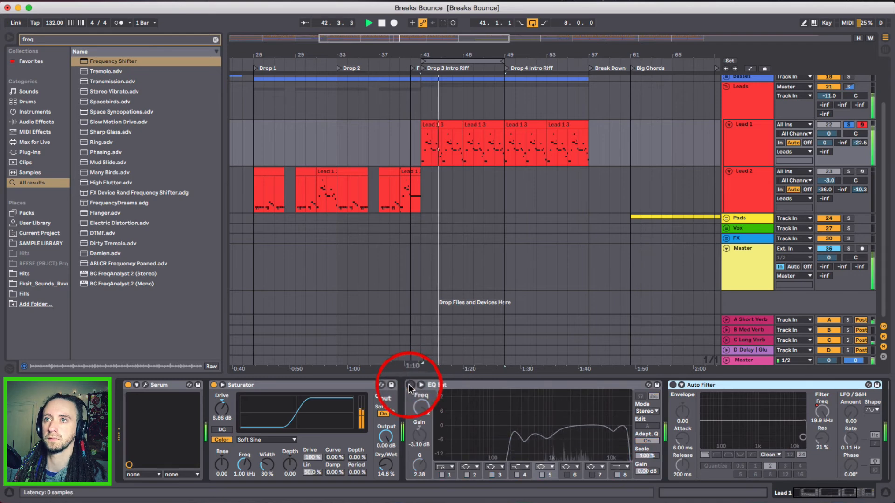
click(410, 385)
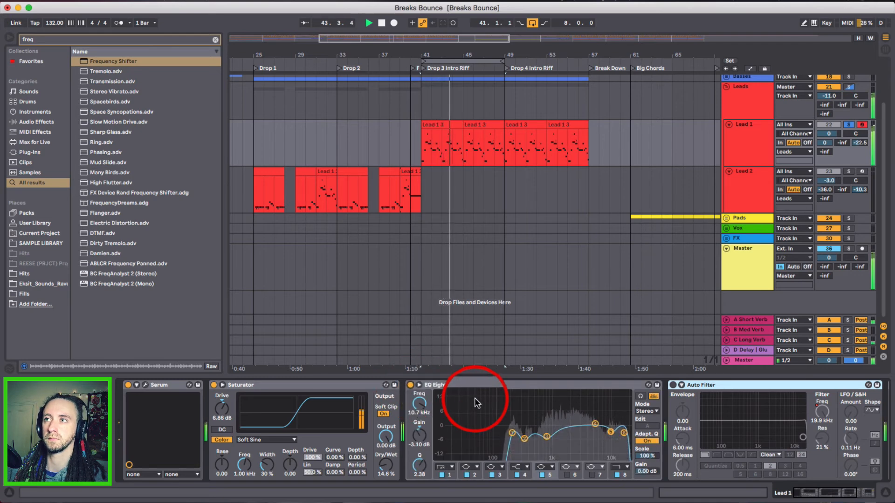
Step: Look over the Auto Filter and Glue Compressor, and select the first Lead 1 clip in the Drop 3 Intro Riff
scroll(473, 400, right, 5)
scroll(476, 401, right, 2)
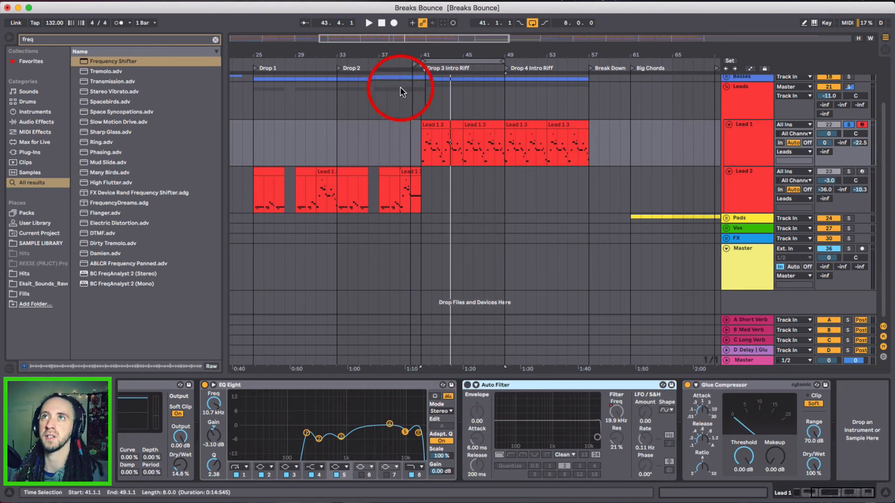
double_click(413, 53)
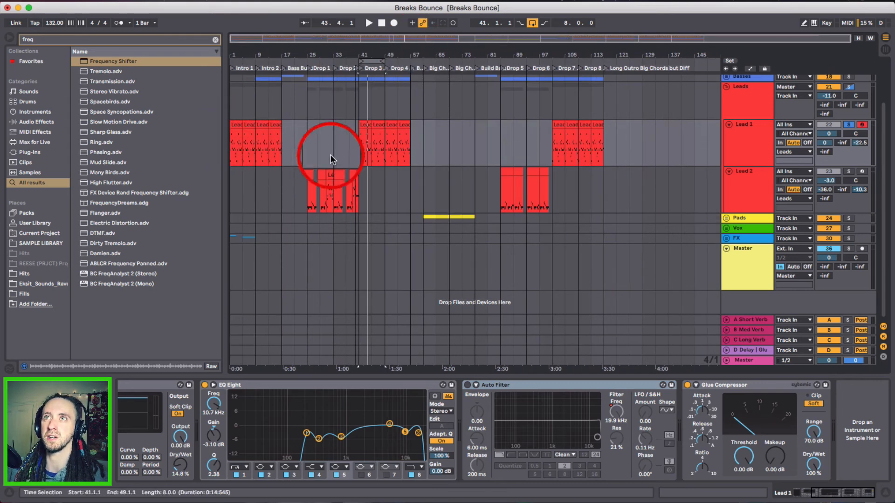
drag(376, 54, 382, 121)
click(381, 120)
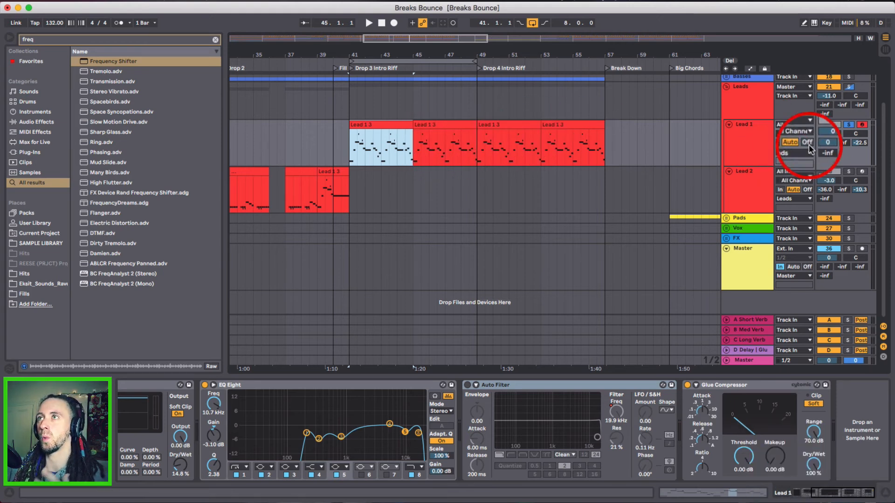
Step: Remove the solo from Lead 1 and play the Drop 3 Intro Riff with the full mix
click(849, 125)
key(space)
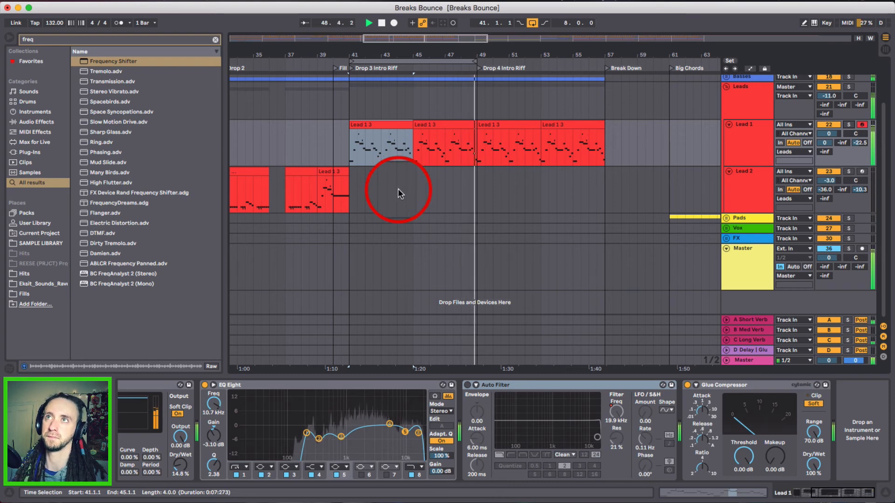
key(space)
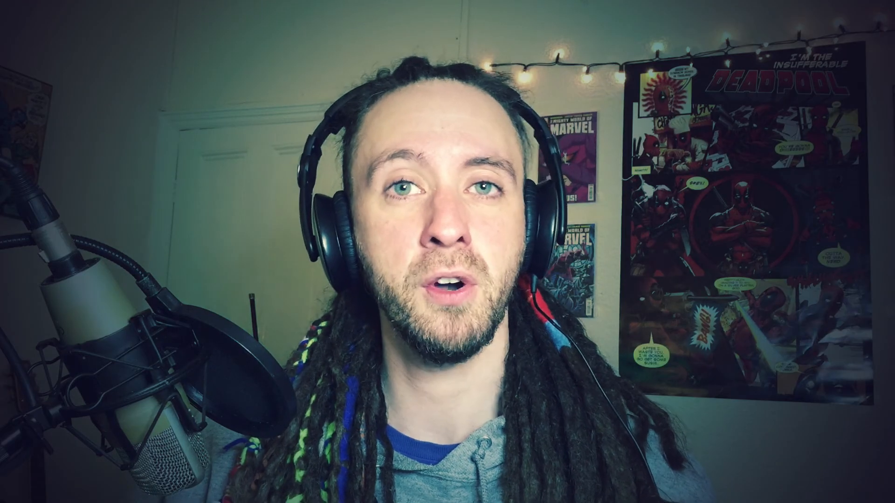